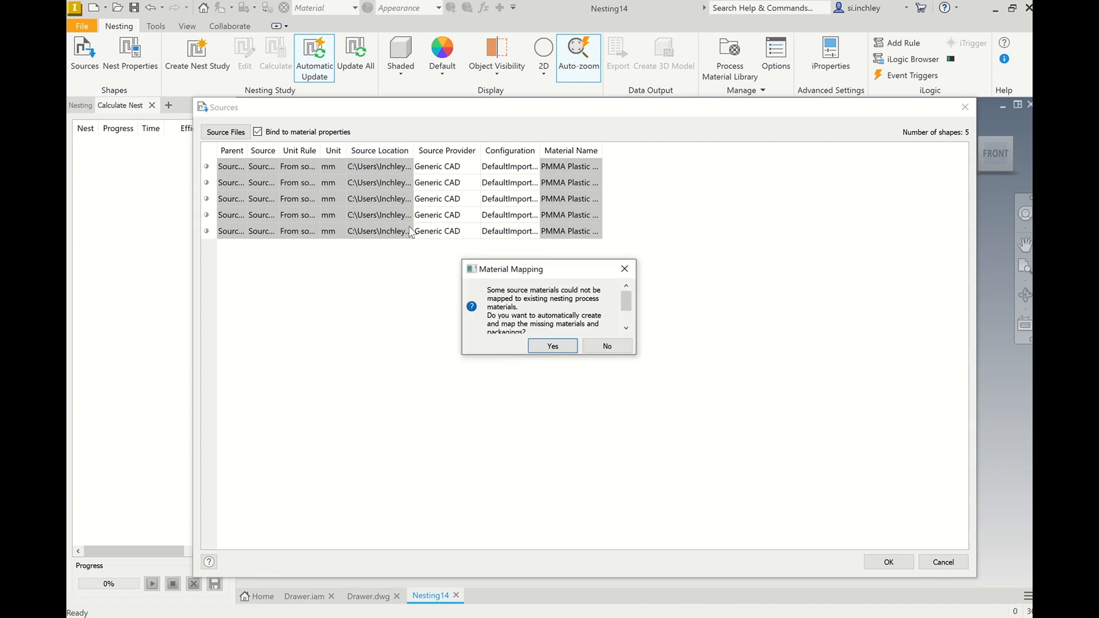
Automatically create and map the missing process materials and packagings, and accept the nesting sources
{"action": "left_click", "coordinate": [563, 345]}
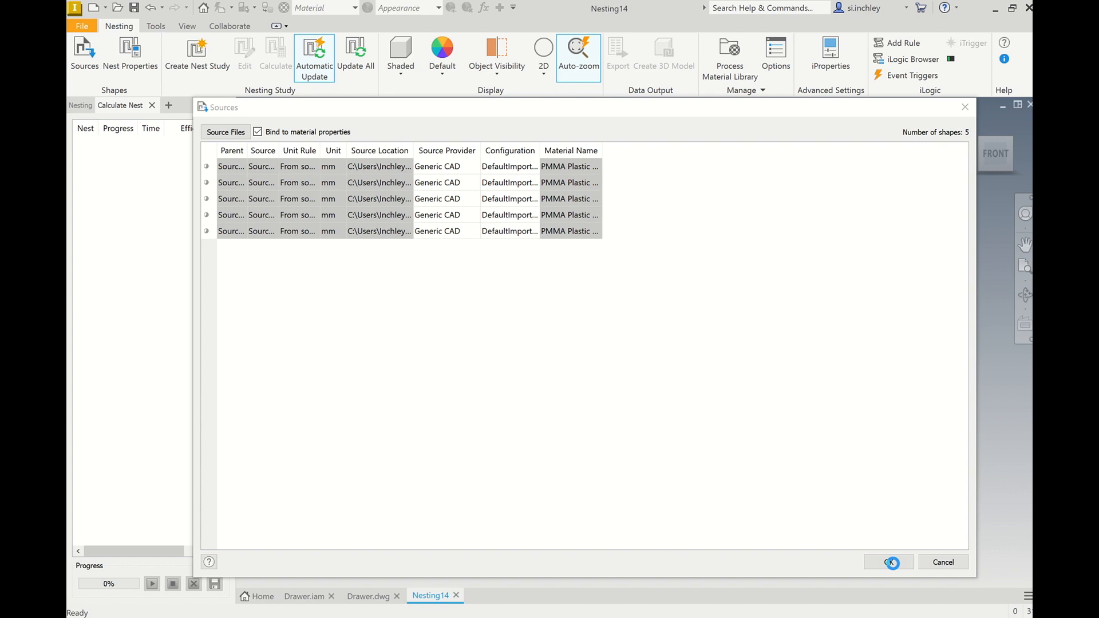
{"action": "left_click", "coordinate": [888, 562]}
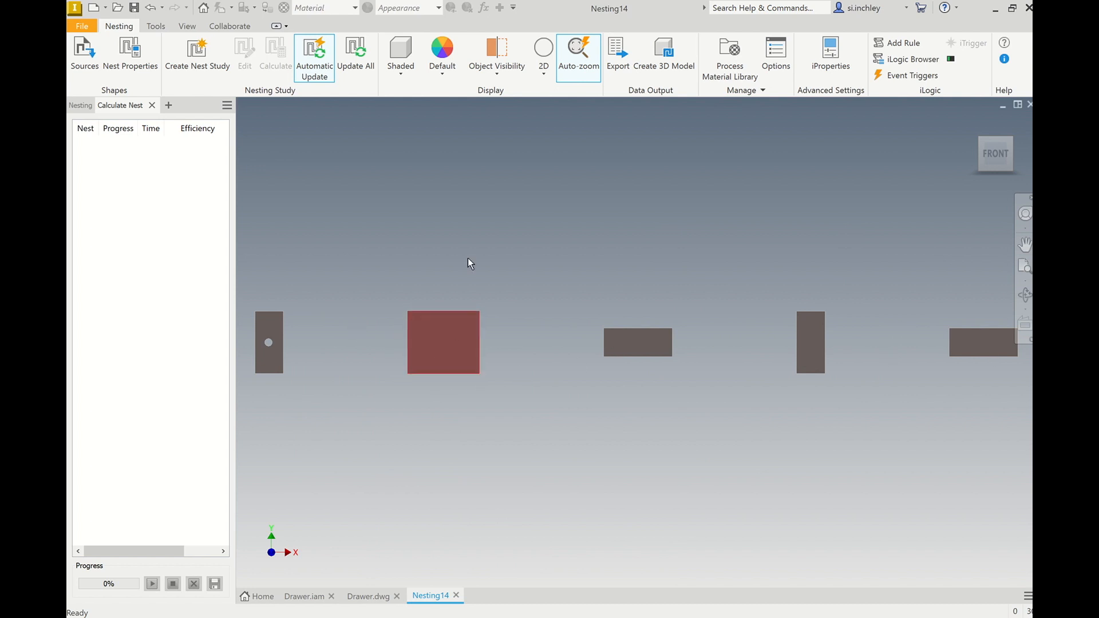
In the process material library, set the PMMA Plastic - 3mm packaging to 400 mm length and 300 mm width
{"action": "left_click", "coordinate": [735, 59]}
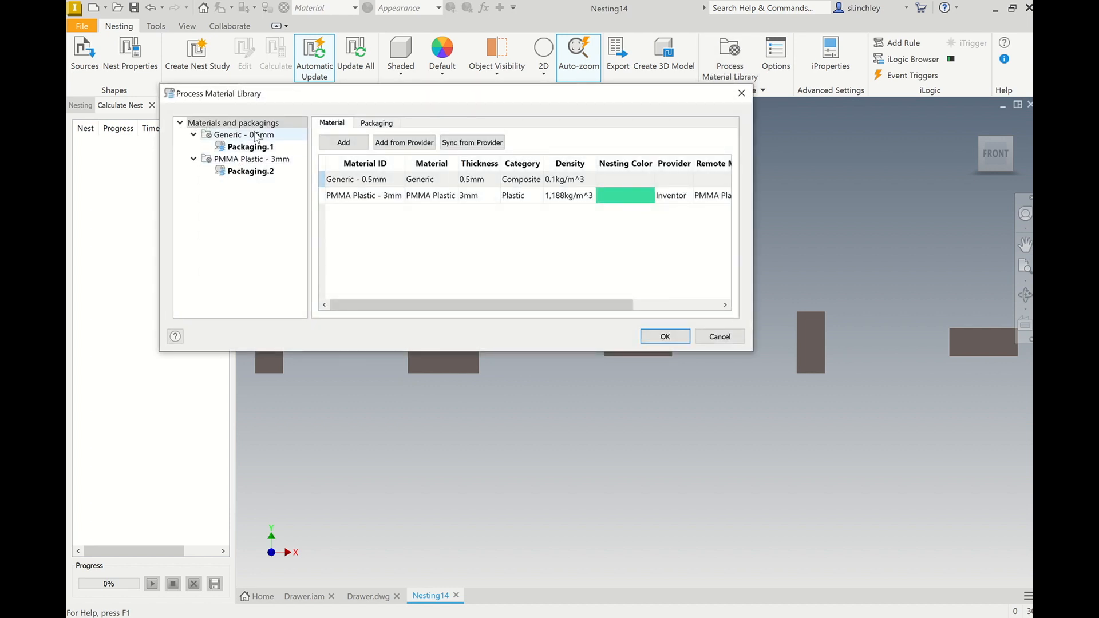
{"action": "left_click", "coordinate": [265, 171]}
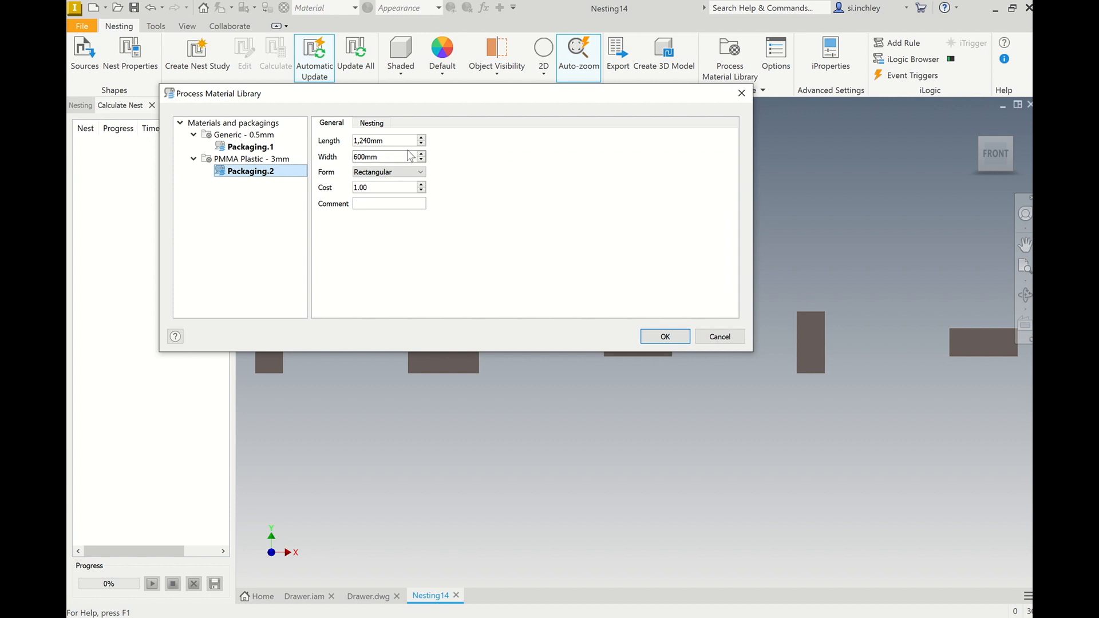
{"action": "left_click", "coordinate": [371, 140]}
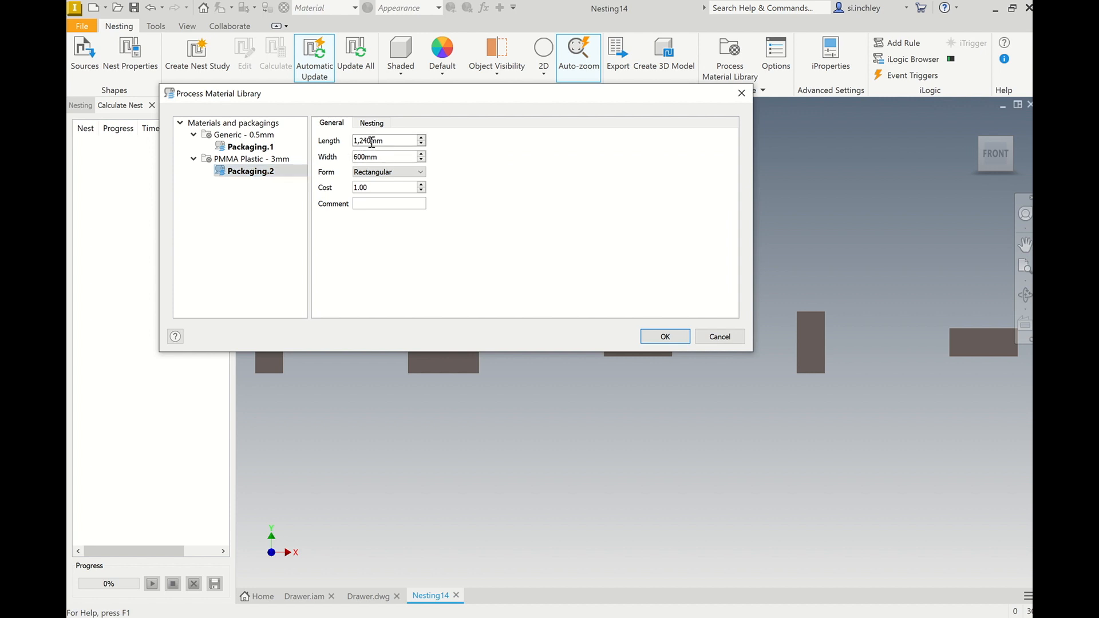
{"action": "left_click_drag", "start_coordinate": [371, 141], "coordinate": [340, 133]}
{"action": "type", "text": "400"}
{"action": "left_click", "coordinate": [359, 156]}
{"action": "left_click_drag", "start_coordinate": [358, 156], "coordinate": [352, 157]}
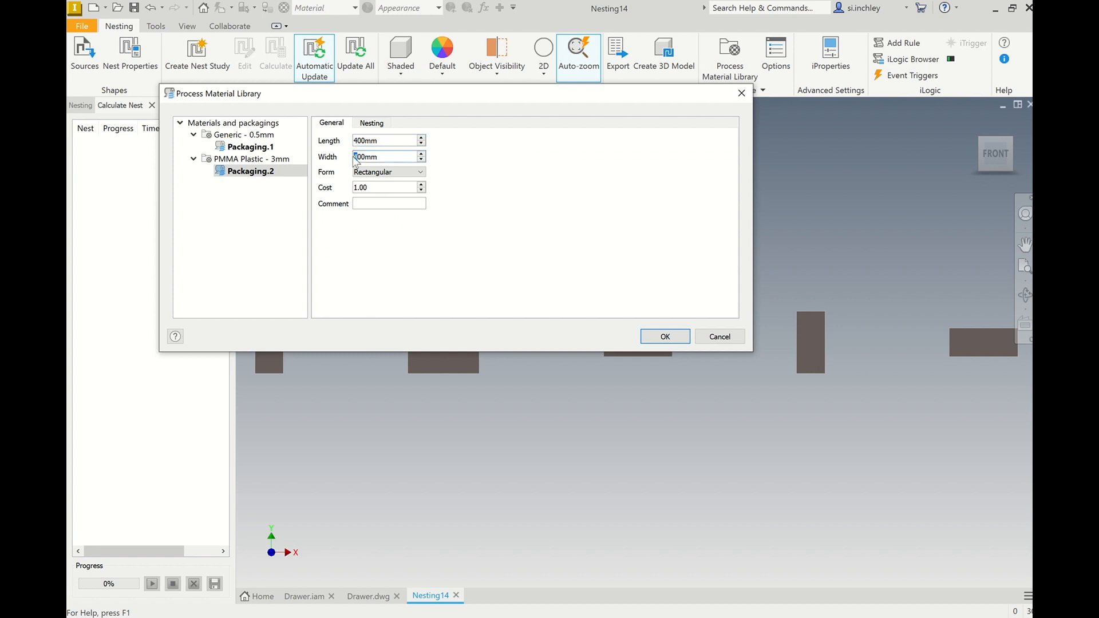
{"action": "type", "text": "3"}
{"action": "left_click", "coordinate": [270, 171]}
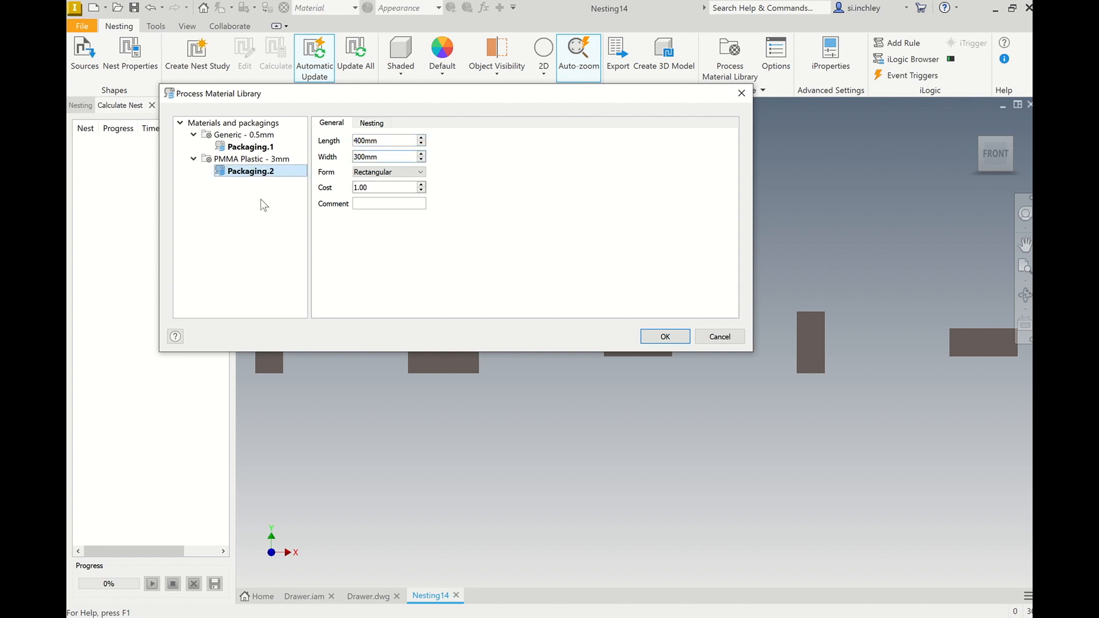
Set the PMMA Plastic - 3mm nesting item separation to 0 mm and allow rotations of 90, 180 and 270 degrees
{"action": "left_click", "coordinate": [258, 159]}
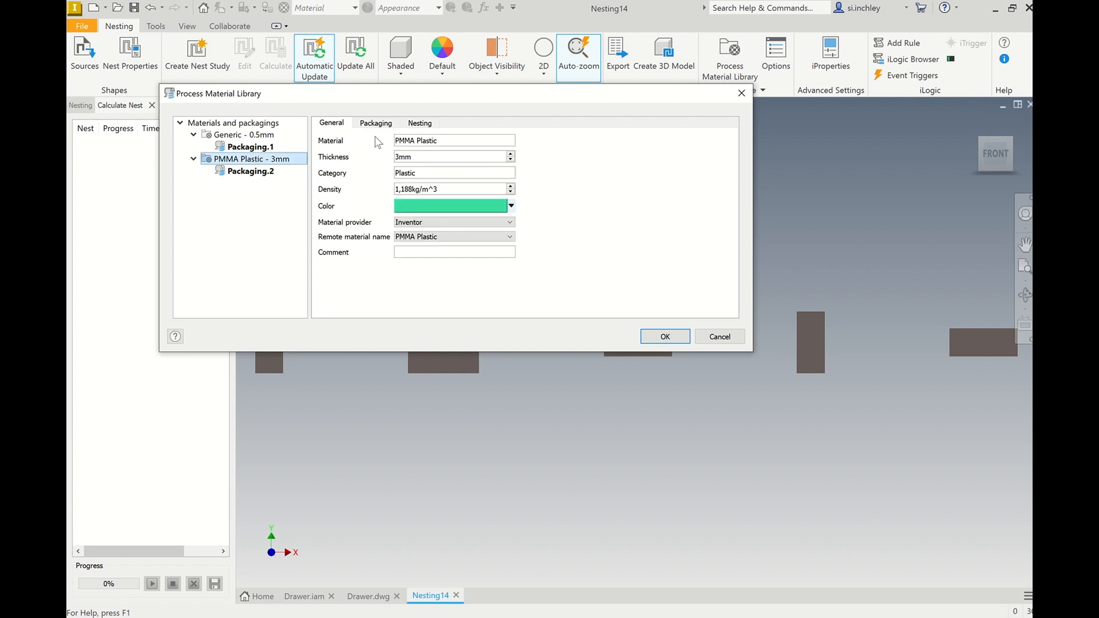
{"action": "left_click", "coordinate": [375, 123]}
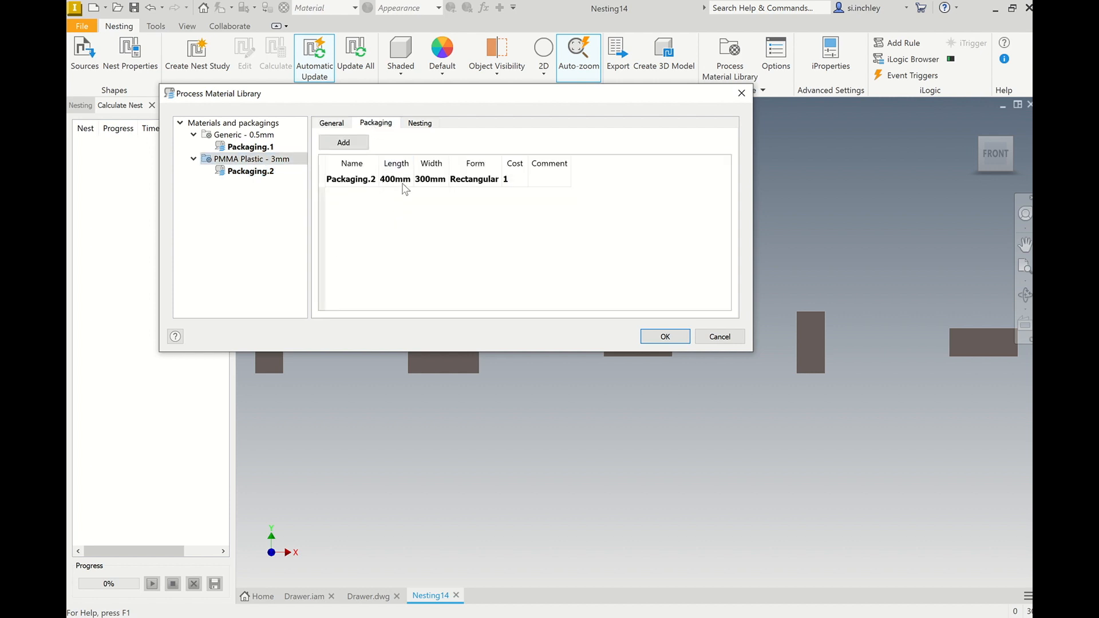
{"action": "left_click", "coordinate": [420, 123]}
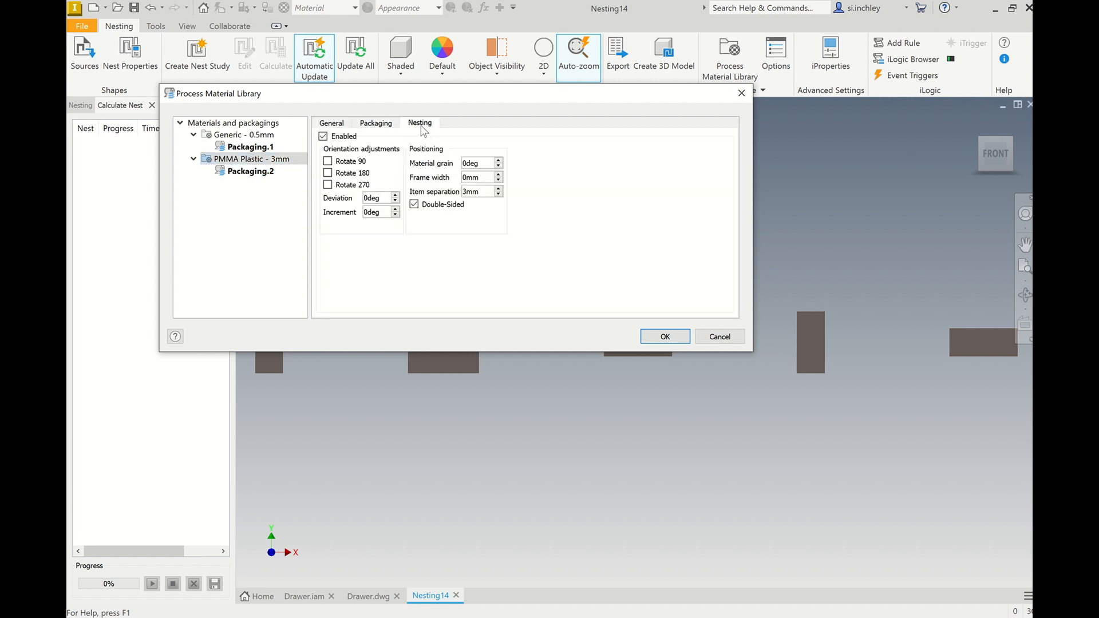
{"action": "left_click_drag", "start_coordinate": [469, 191], "coordinate": [455, 197]}
{"action": "type", "text": "0"}
{"action": "left_click", "coordinate": [328, 162]}
{"action": "left_click", "coordinate": [328, 173]}
{"action": "left_click", "coordinate": [328, 185]}
{"action": "left_click", "coordinate": [663, 340]}
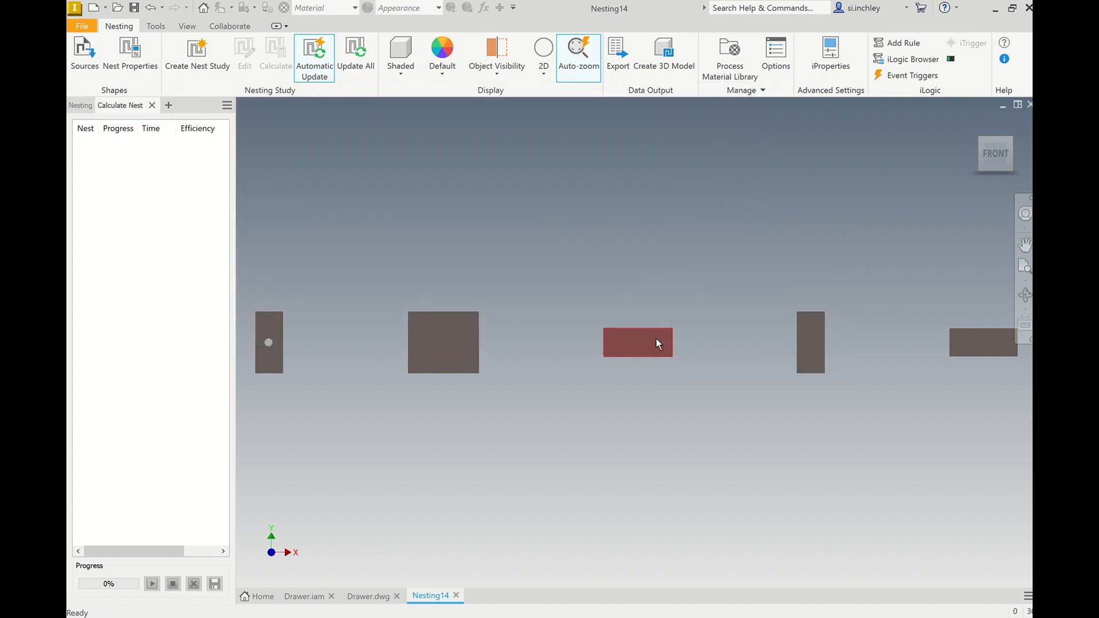
Copy the Length (X) and Width (Y) values of all five shapes from the nest properties
{"action": "left_click", "coordinate": [137, 62]}
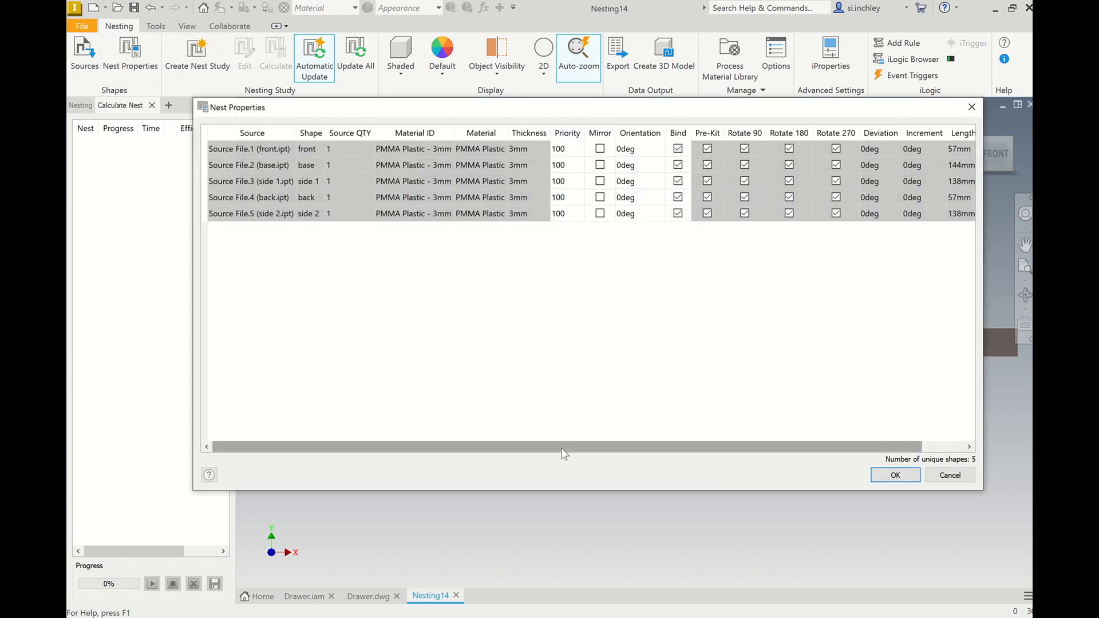
{"action": "left_click_drag", "start_coordinate": [561, 448], "coordinate": [654, 427]}
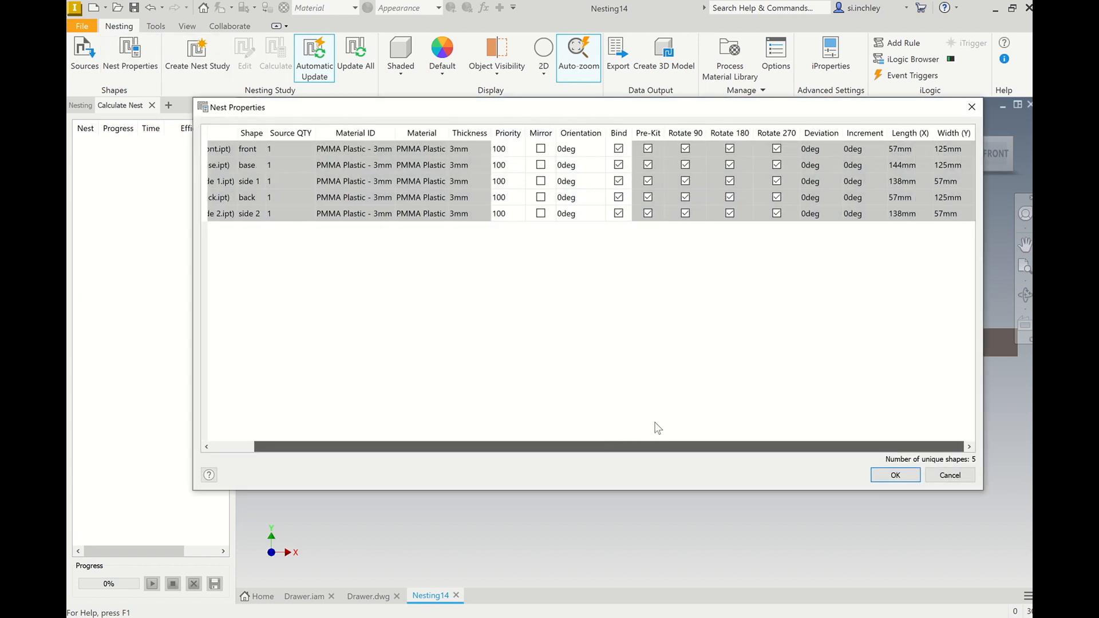
{"action": "left_click", "coordinate": [900, 150]}
{"action": "left_click", "coordinate": [952, 217], "text": "shift"}
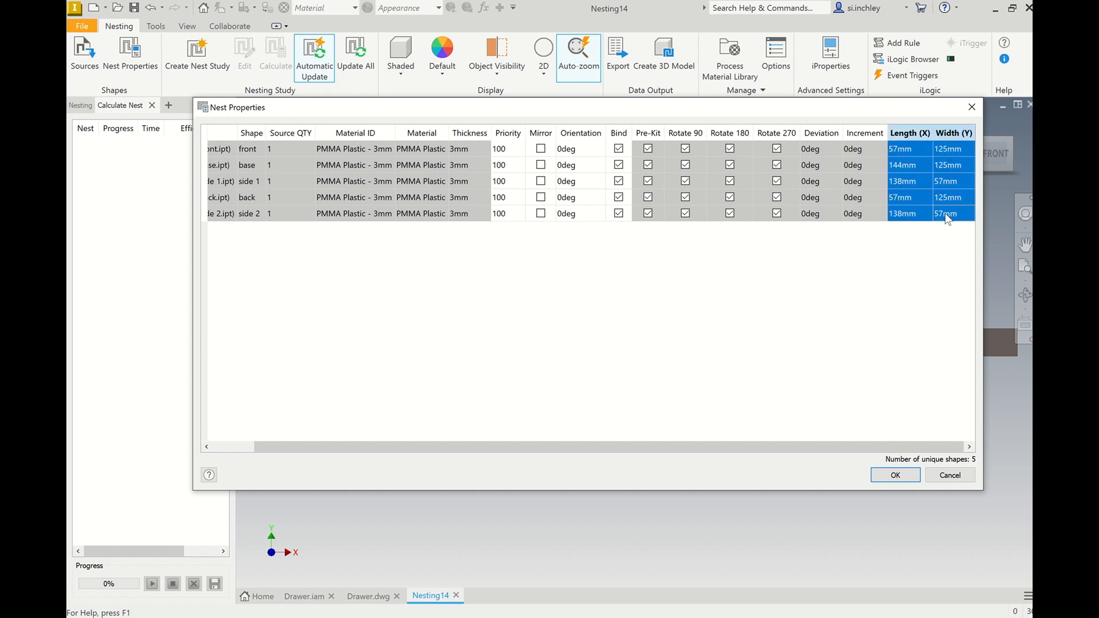
{"action": "key", "text": "alt+Tab"}
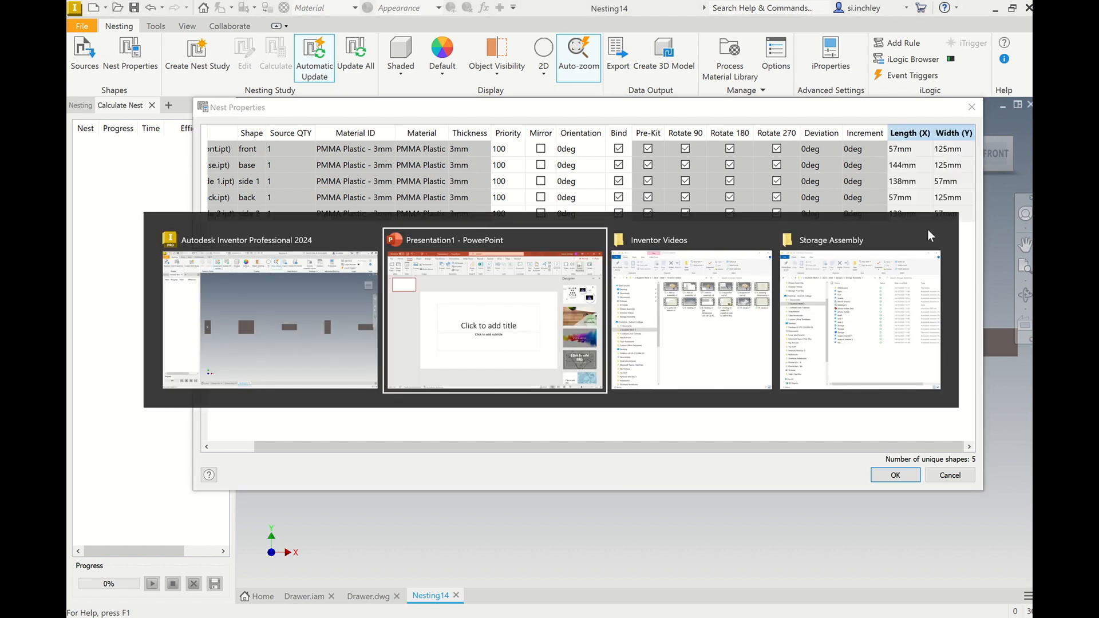
{"action": "key", "text": "alt+shift+Tab"}
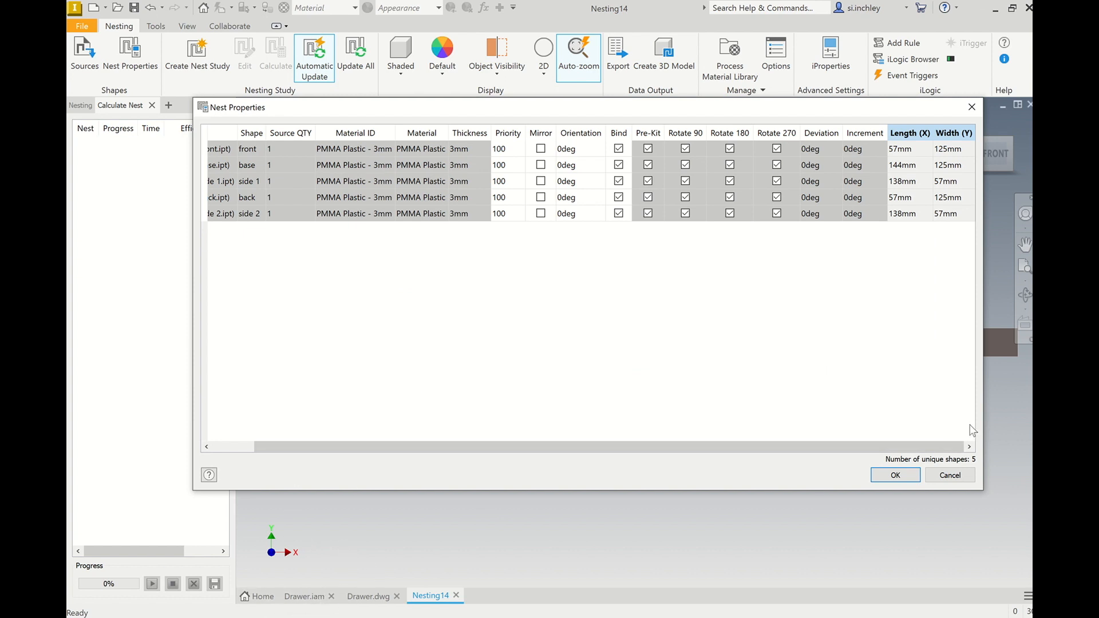
{"action": "left_click", "coordinate": [895, 475]}
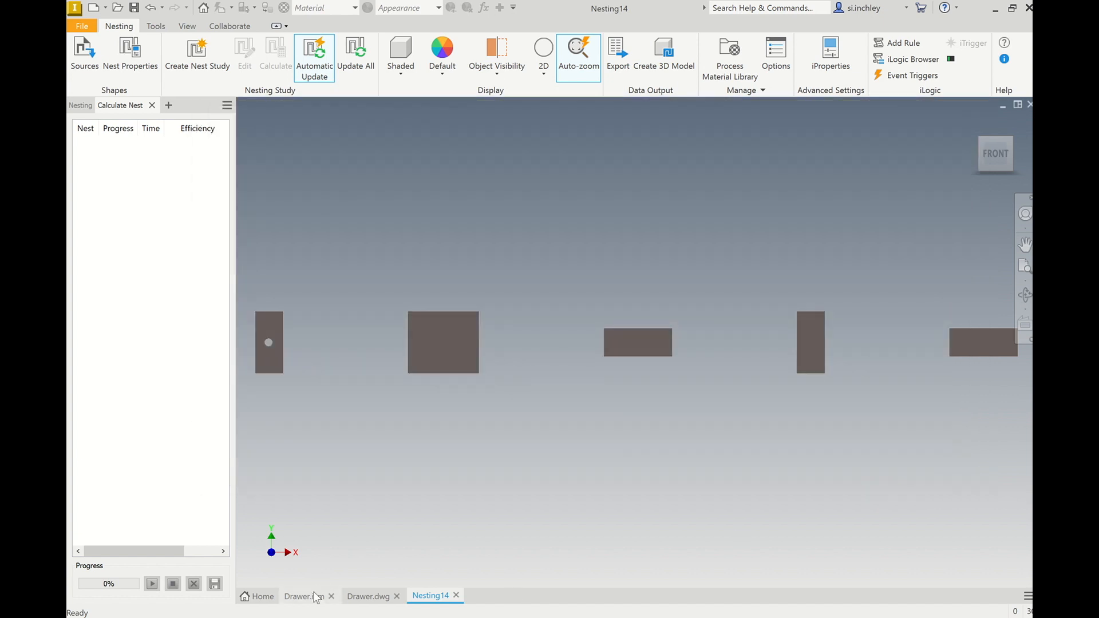
Paste the copied sizes into the LENGTH and WIDTH columns of the parts list in Drawer.dwg
{"action": "left_click", "coordinate": [380, 602]}
{"action": "left_click", "coordinate": [752, 259]}
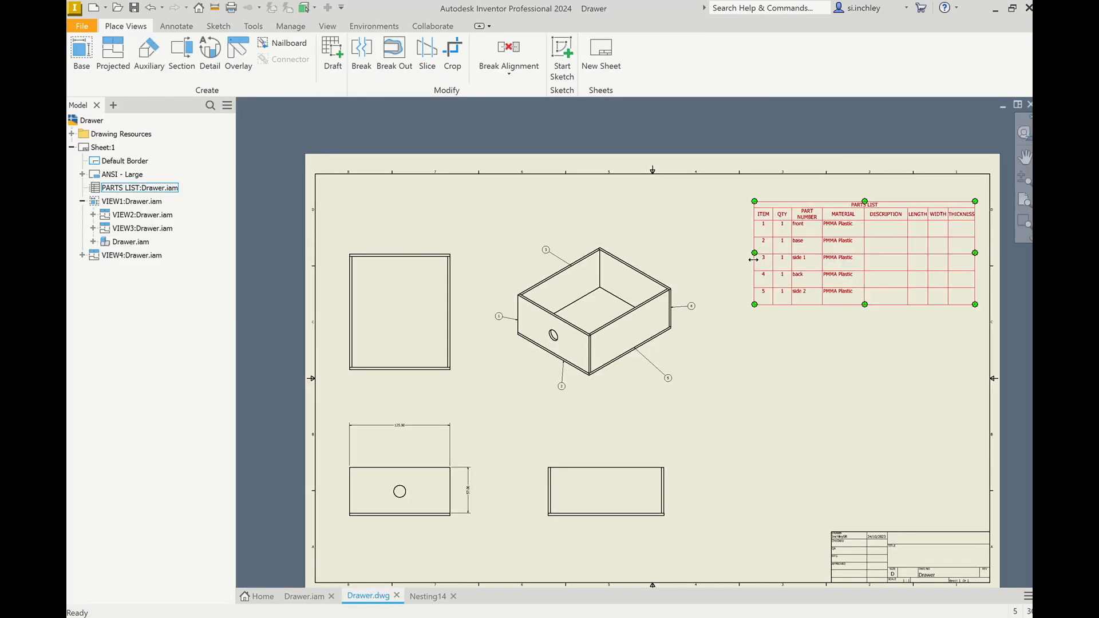
{"action": "double_click", "coordinate": [752, 259]}
{"action": "left_click", "coordinate": [580, 187]}
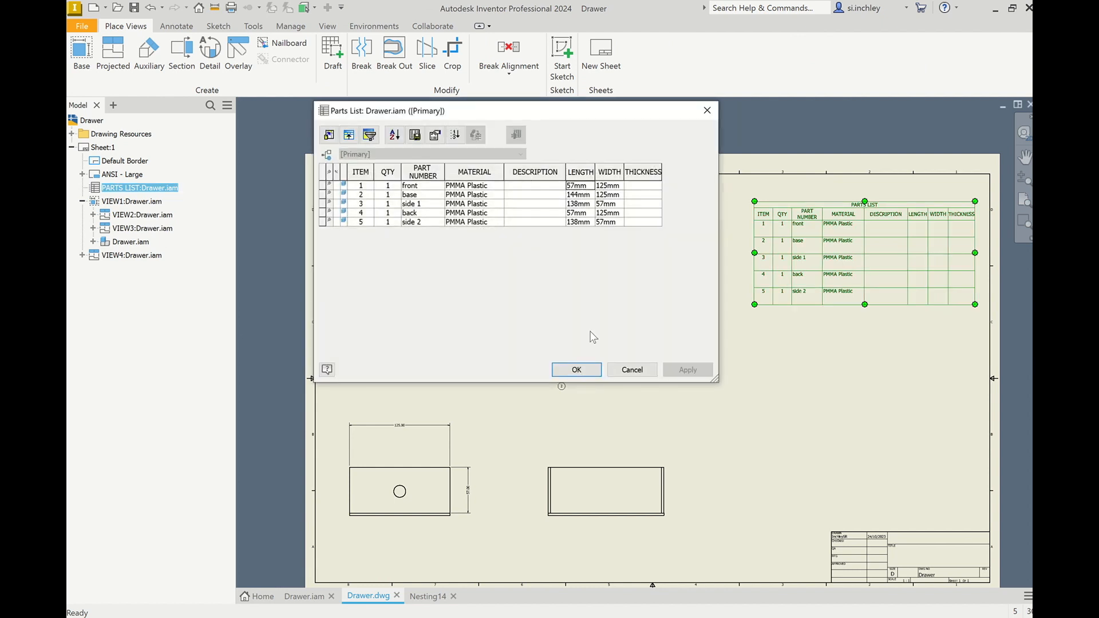
{"action": "left_click", "coordinate": [576, 369]}
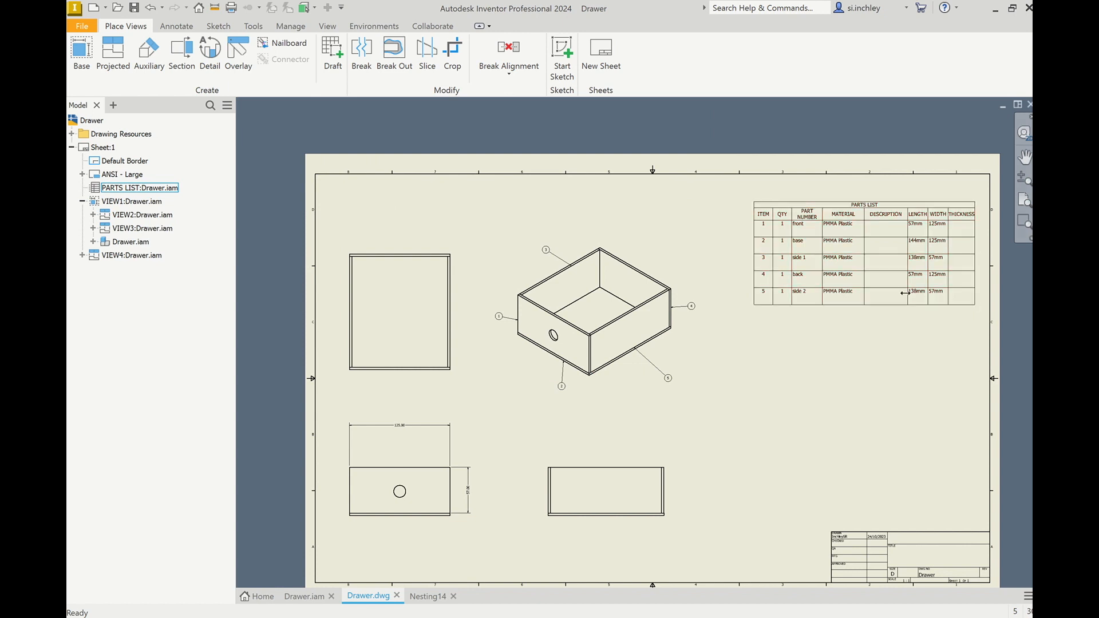
{"action": "left_click", "coordinate": [927, 228]}
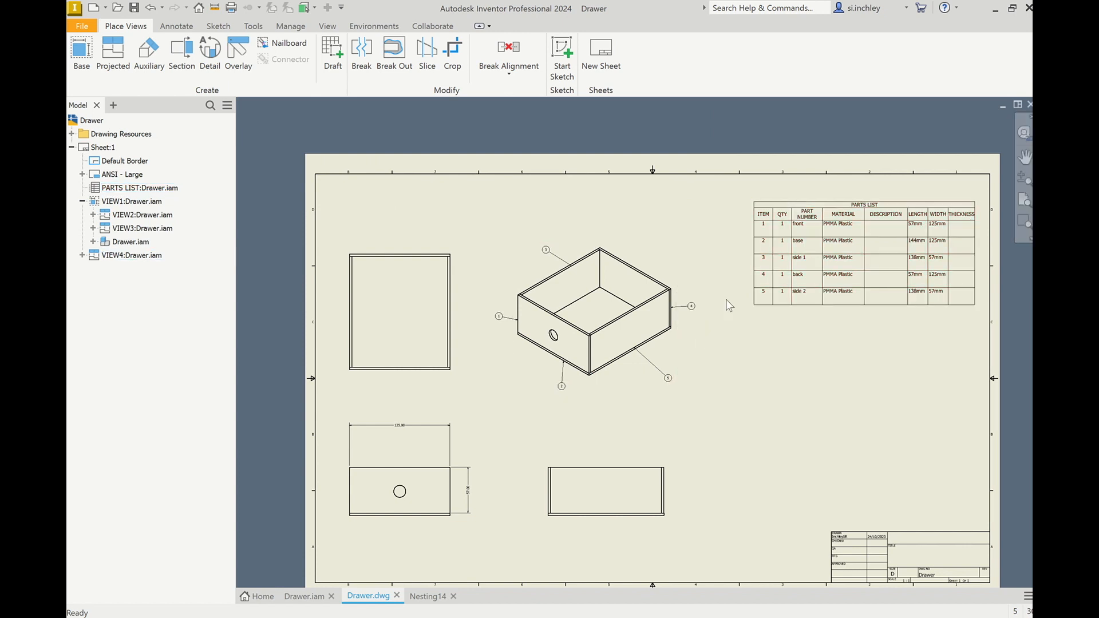
Fill the THICKNESS column of the parts list with 3mm for all five parts
{"action": "left_click", "coordinate": [752, 293]}
{"action": "double_click", "coordinate": [752, 293]}
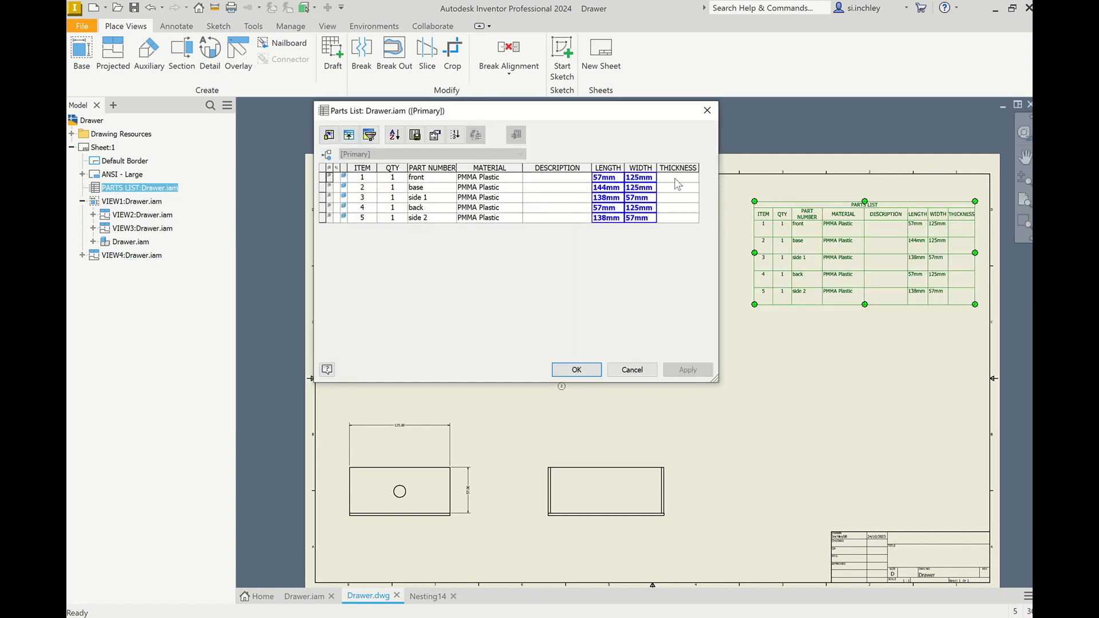
{"action": "type", "text": "3mm"}
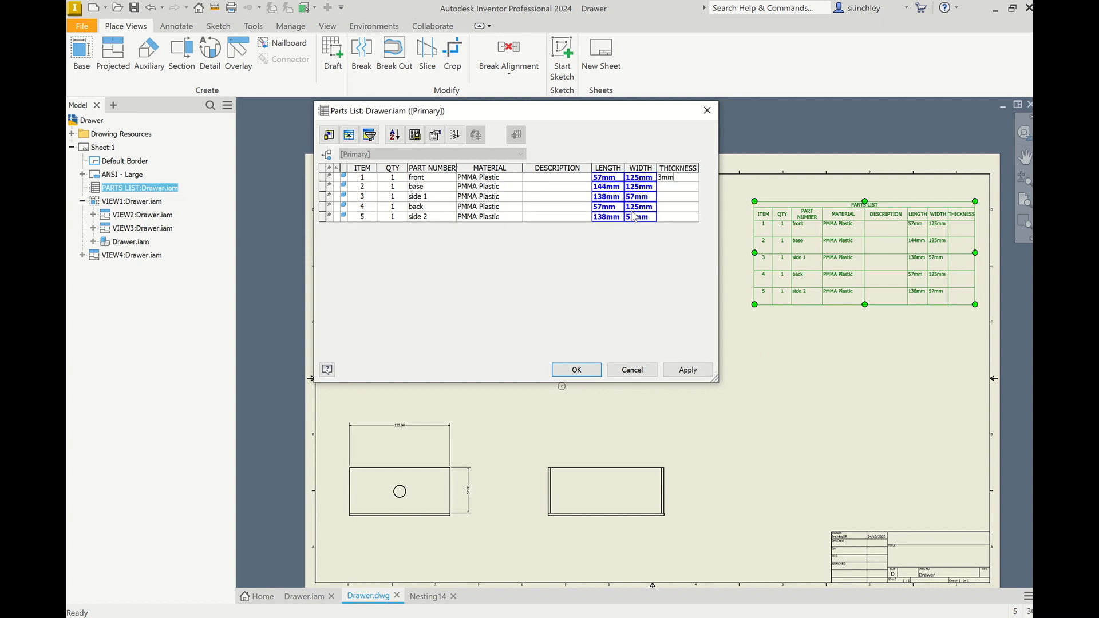
{"action": "left_click_drag", "start_coordinate": [679, 177], "coordinate": [645, 177]}
{"action": "key", "text": "ctrl+c"}
{"action": "left_click", "coordinate": [678, 187]}
{"action": "key", "text": "ctrl+v"}
{"action": "key", "text": "ctrl+v"}
{"action": "left_click", "coordinate": [675, 208]}
{"action": "key", "text": "ctrl+v"}
{"action": "left_click", "coordinate": [672, 217]}
{"action": "key", "text": "ctrl+v"}
{"action": "left_click", "coordinate": [590, 371]}
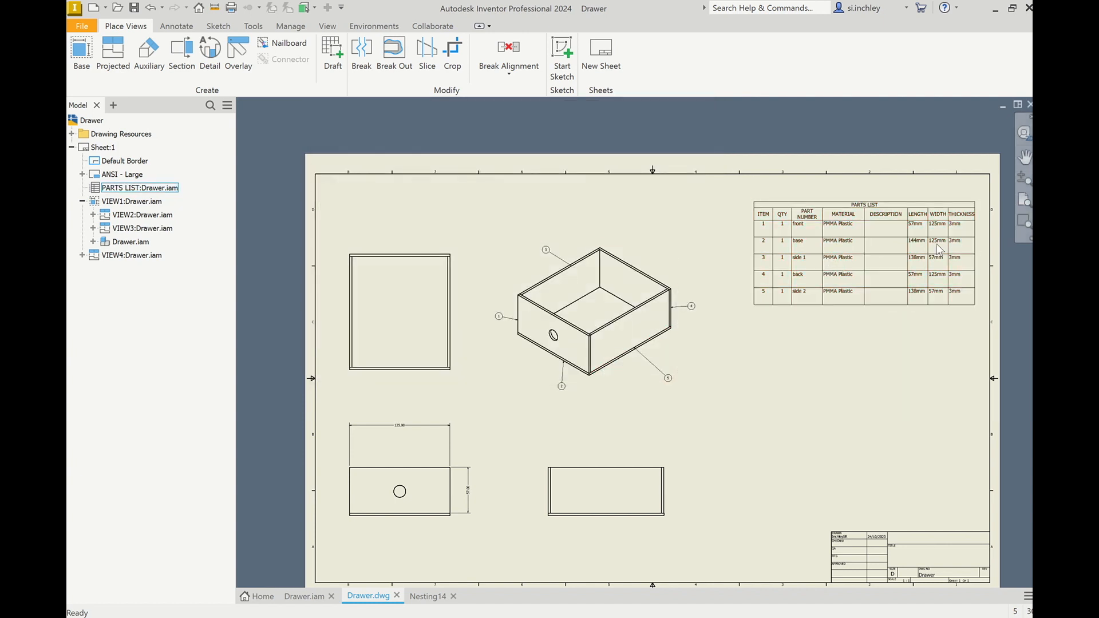
Create a nest study in Nesting14 from all five drawer shapes with a job quantity of 1
{"action": "left_click", "coordinate": [431, 596]}
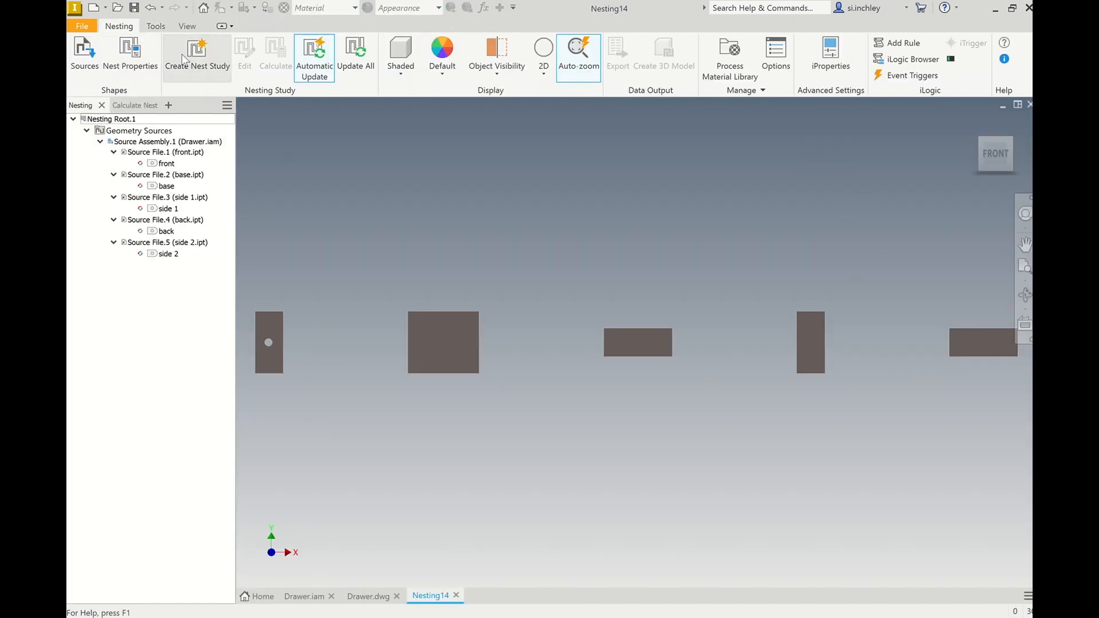
{"action": "left_click", "coordinate": [203, 61]}
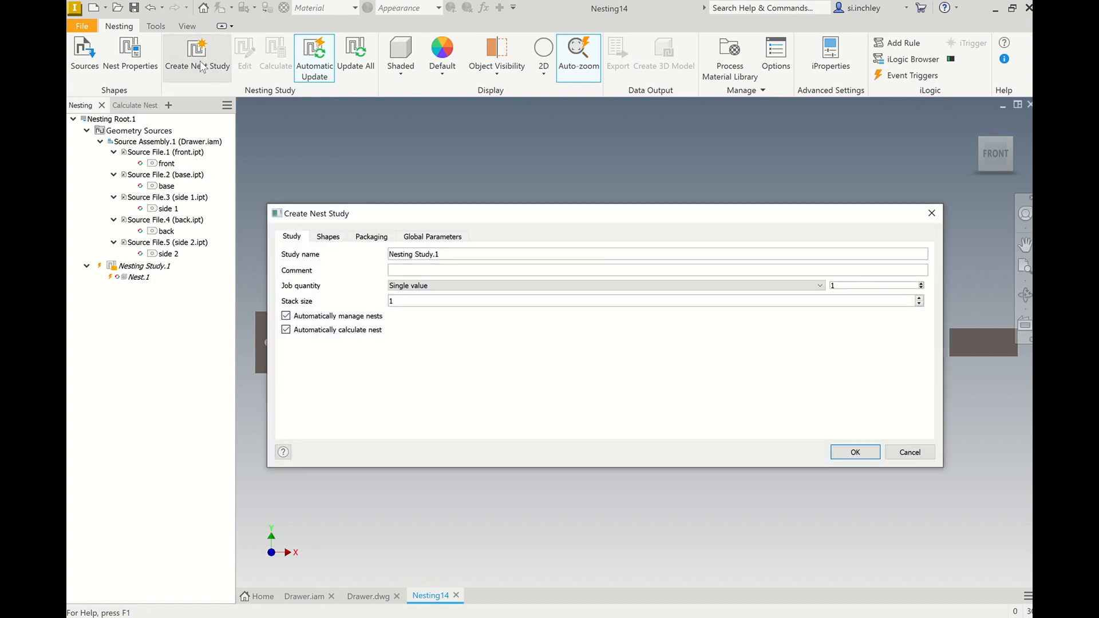
{"action": "left_click", "coordinate": [328, 237]}
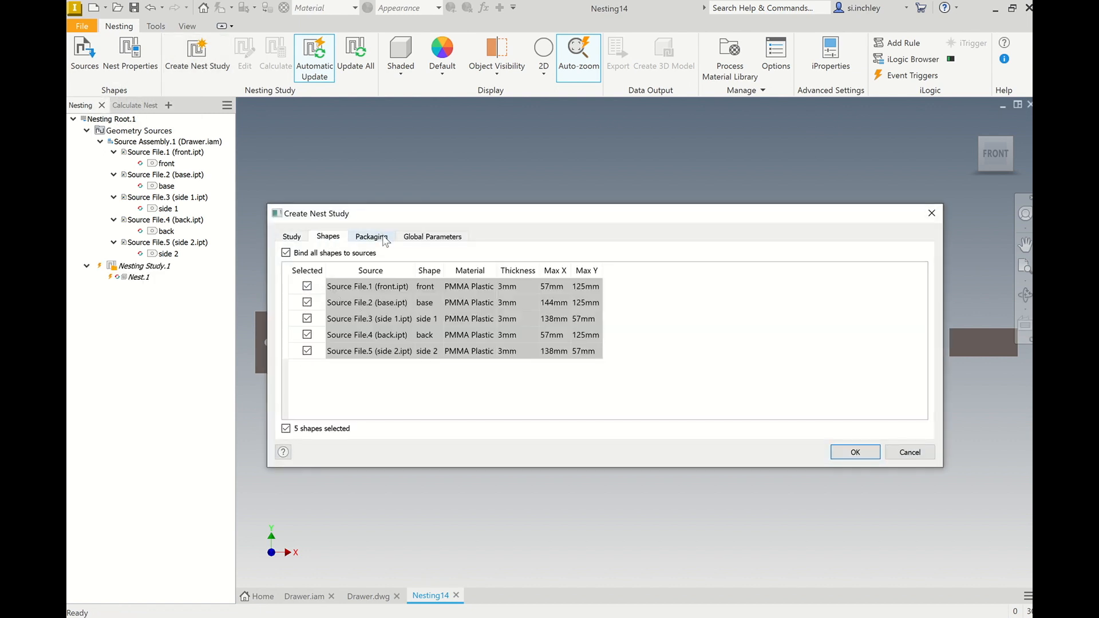
{"action": "left_click", "coordinate": [858, 453]}
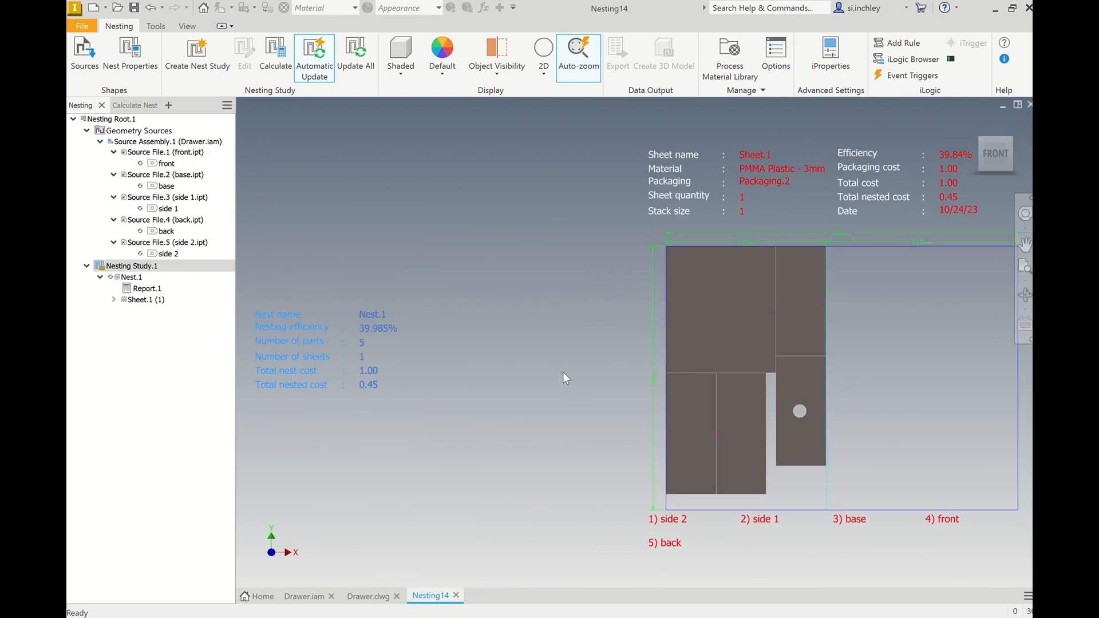
Export the nested Sheet.1 as an AutoCAD DXF file to the Drawer Assembly folder using the default export configuration
{"action": "scroll", "coordinate": [562, 372], "scroll_direction": "down", "scroll_amount": 3}
{"action": "scroll", "coordinate": [853, 434], "scroll_direction": "up", "scroll_amount": 3}
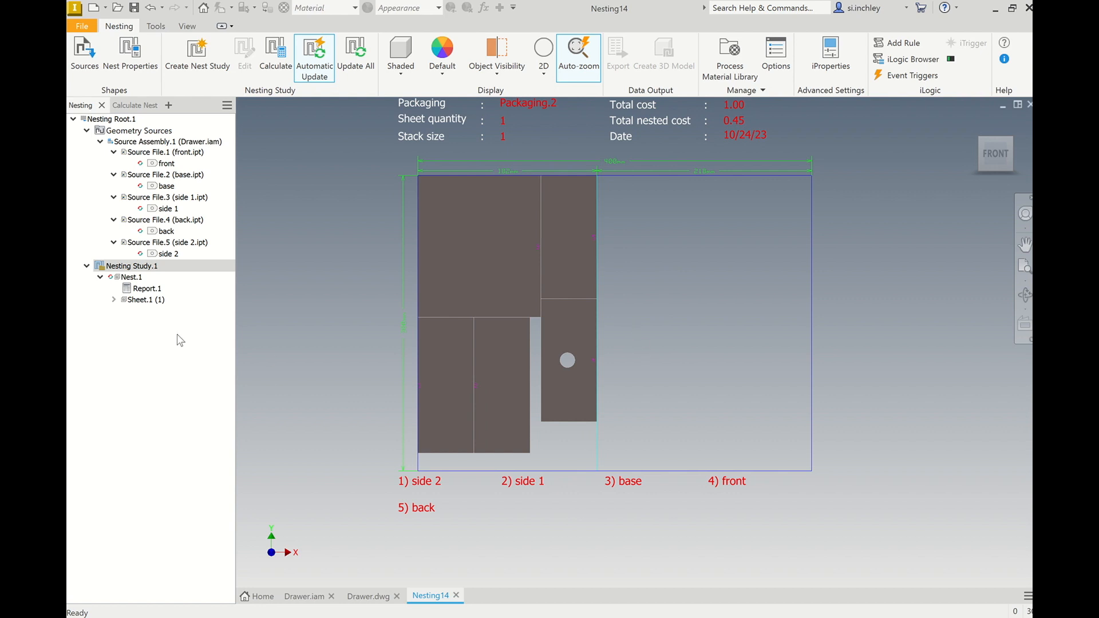
{"action": "left_click", "coordinate": [153, 300]}
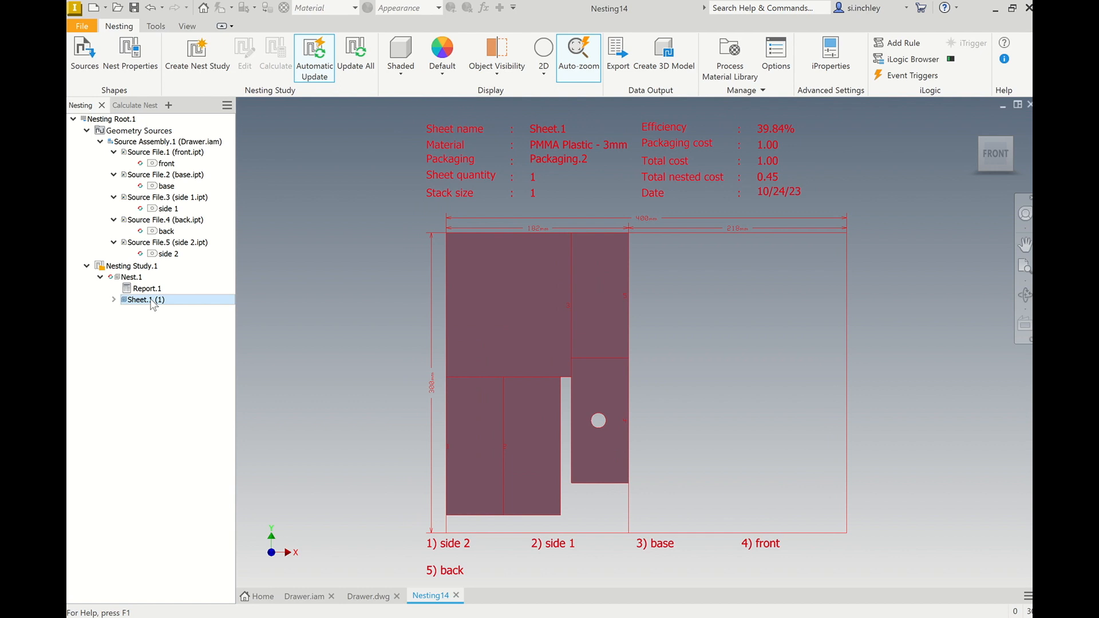
{"action": "right_click", "coordinate": [153, 303]}
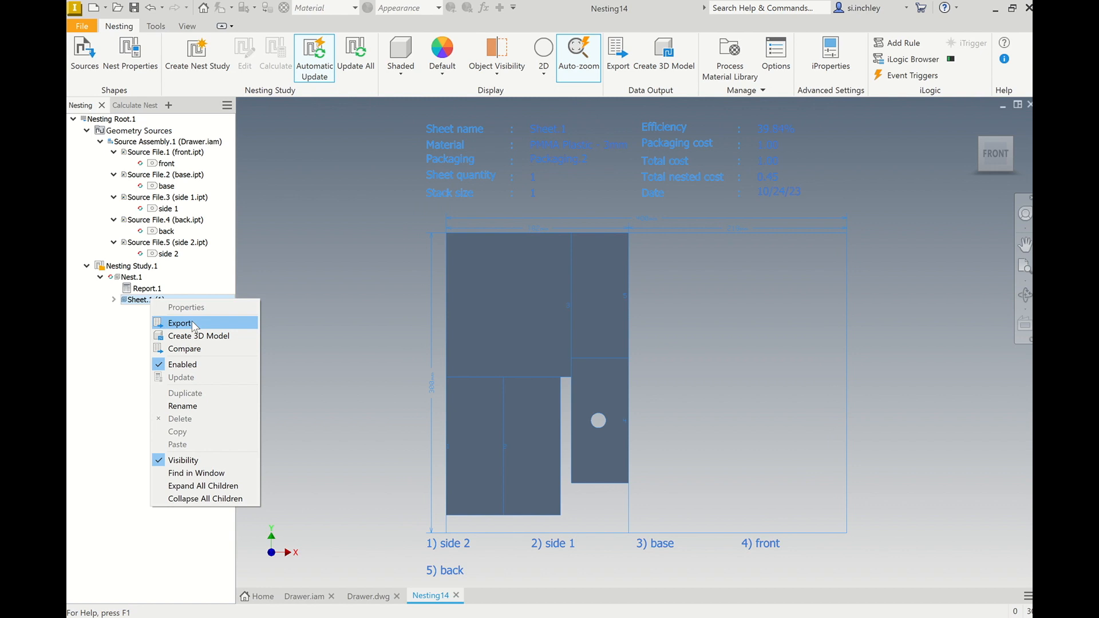
{"action": "left_click", "coordinate": [191, 322]}
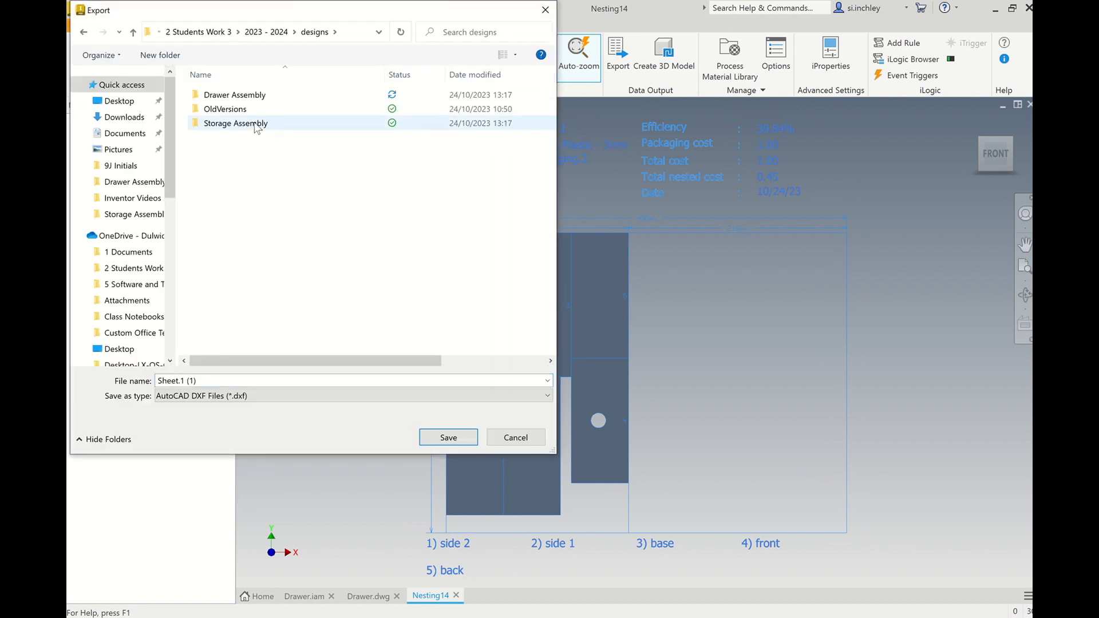
{"action": "double_click", "coordinate": [259, 96]}
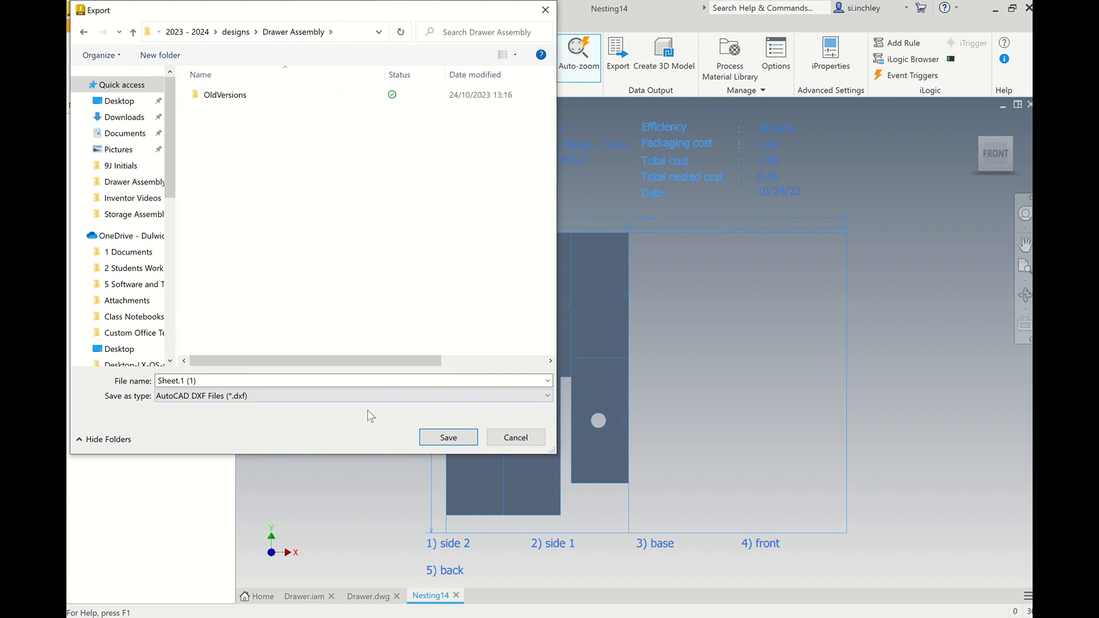
{"action": "left_click", "coordinate": [461, 437]}
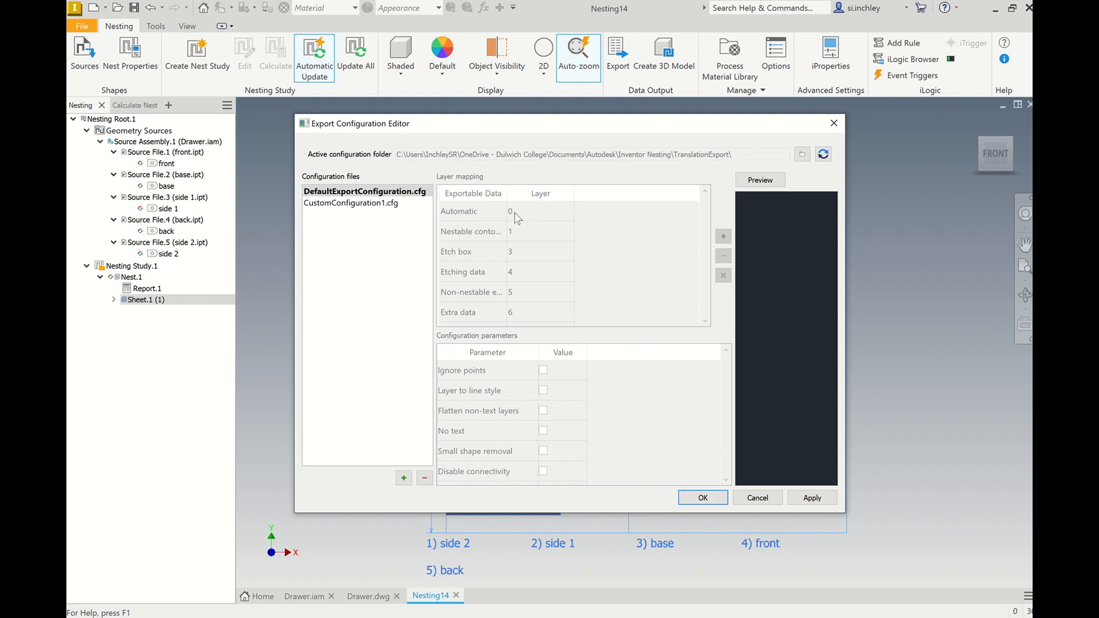
{"action": "left_click", "coordinate": [702, 497]}
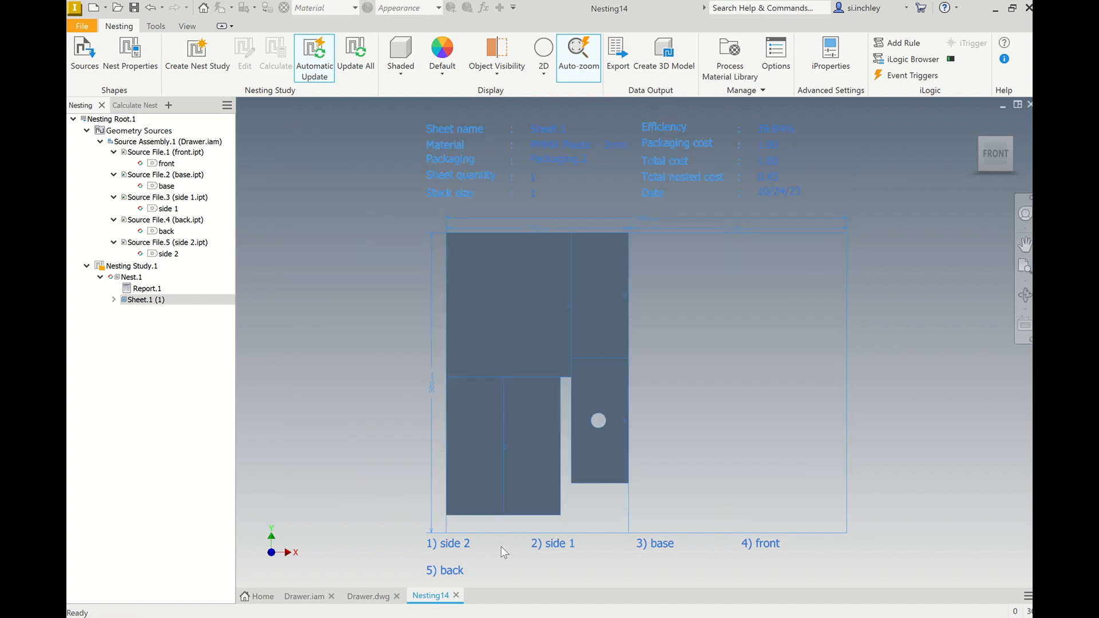
Launch TechSoft Design V3 with a new blank drawing
{"action": "key", "text": "super"}
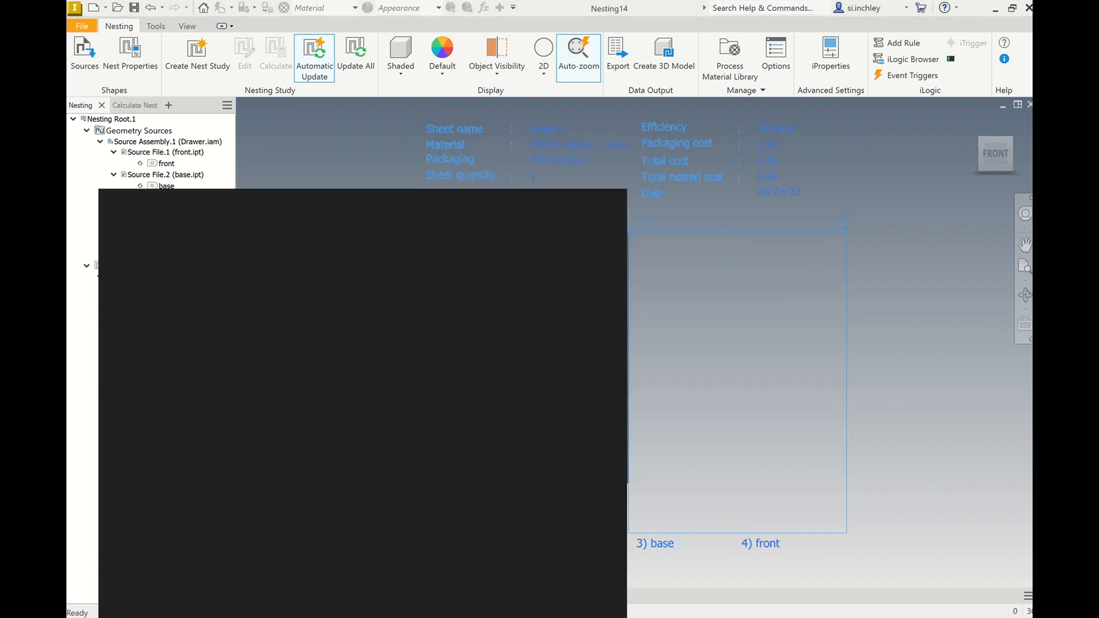
{"action": "type", "text": "tech"}
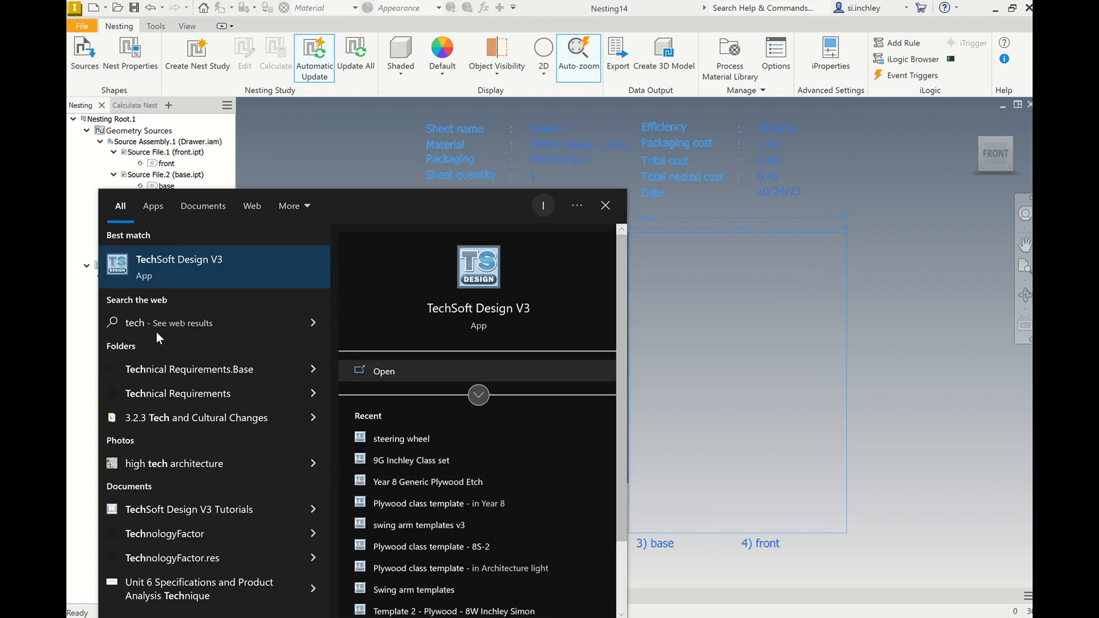
{"action": "left_click", "coordinate": [440, 310]}
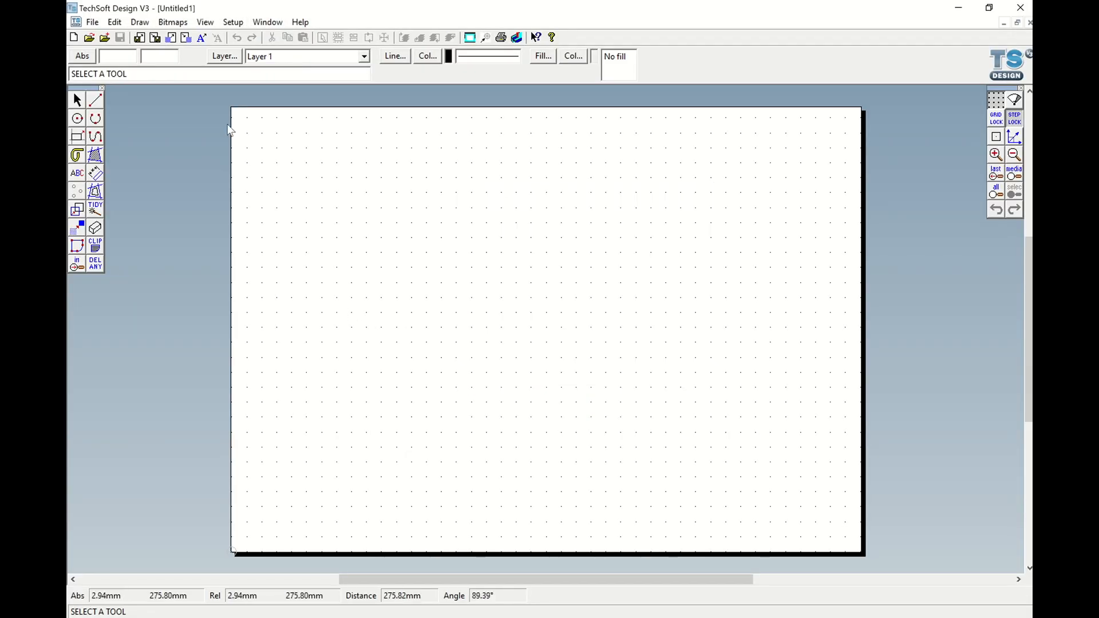
Set a user-defined drawing layout with both the material size and the design guide at 400 x 300 mm
{"action": "left_click", "coordinate": [233, 23]}
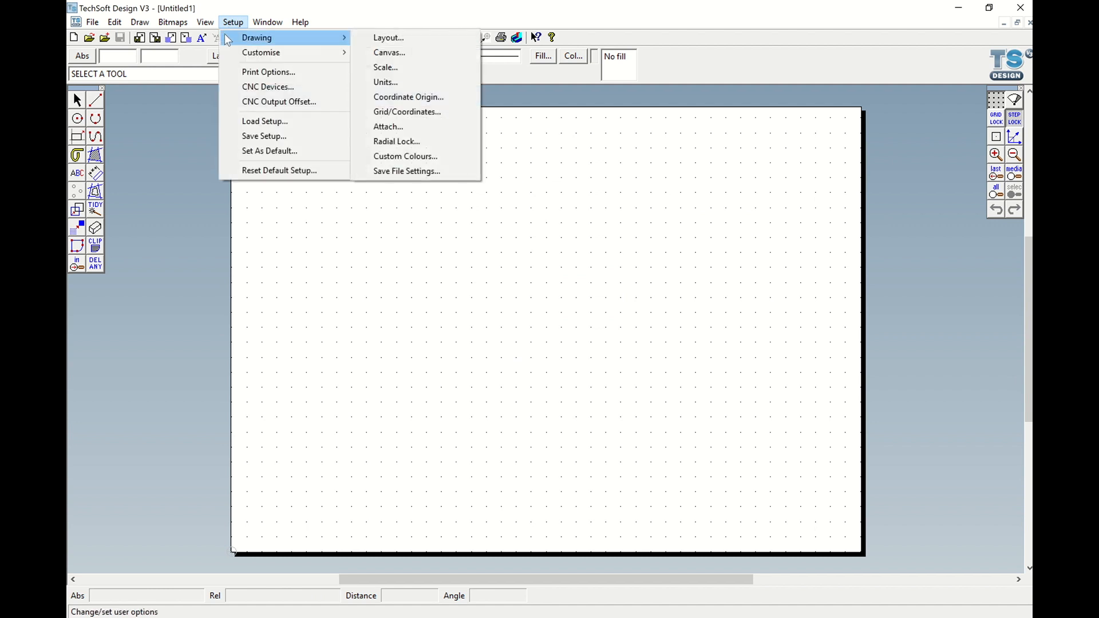
{"action": "mouse_move", "coordinate": [252, 43]}
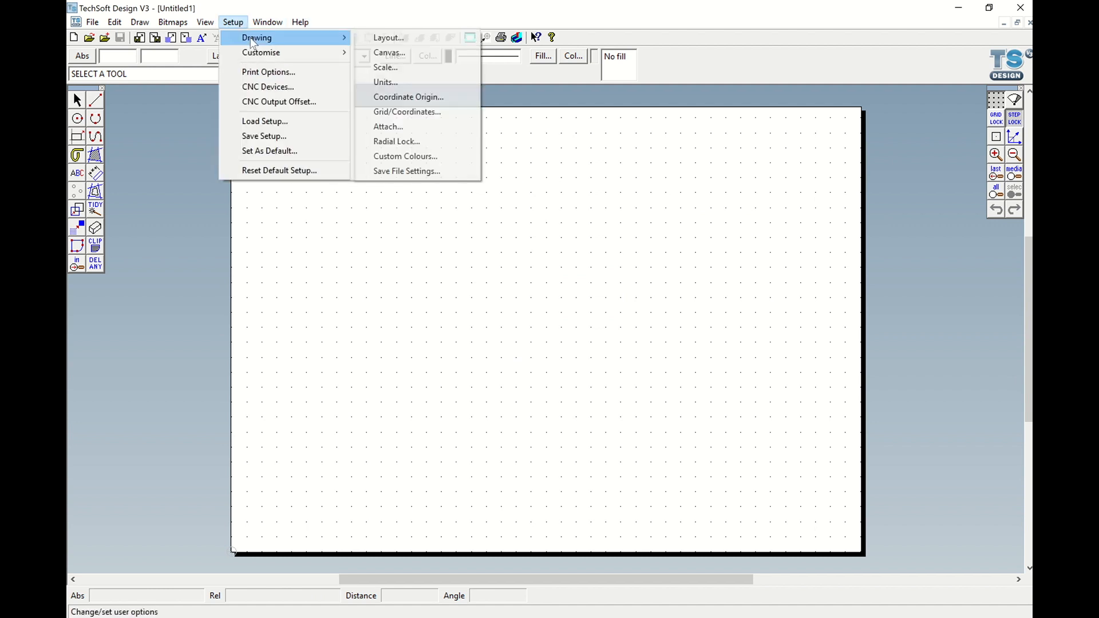
{"action": "left_click", "coordinate": [369, 37]}
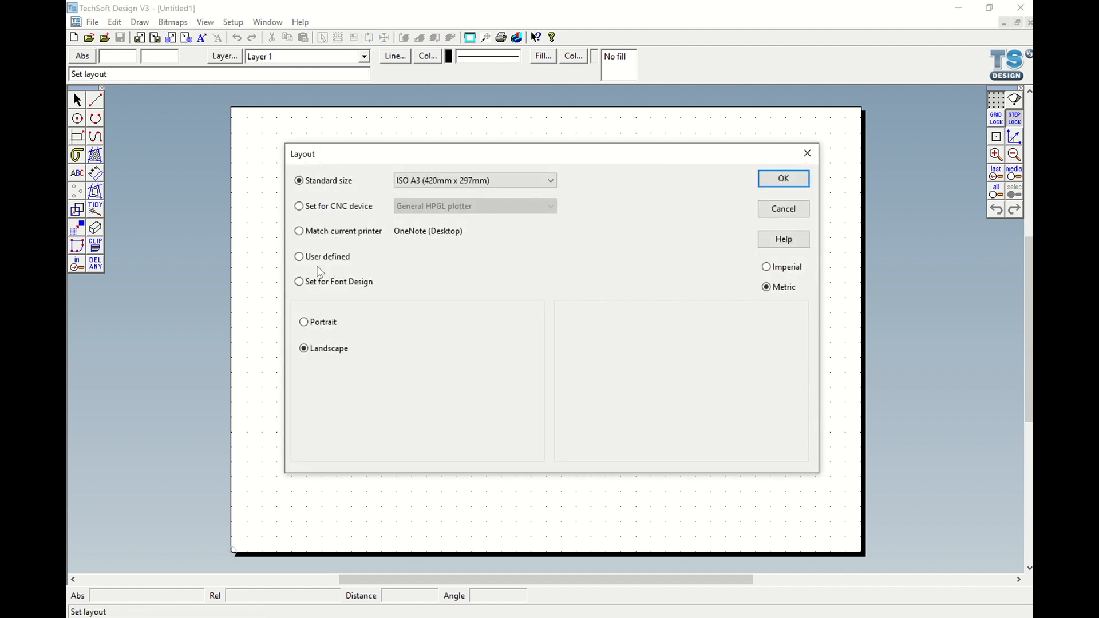
{"action": "left_click", "coordinate": [298, 256]}
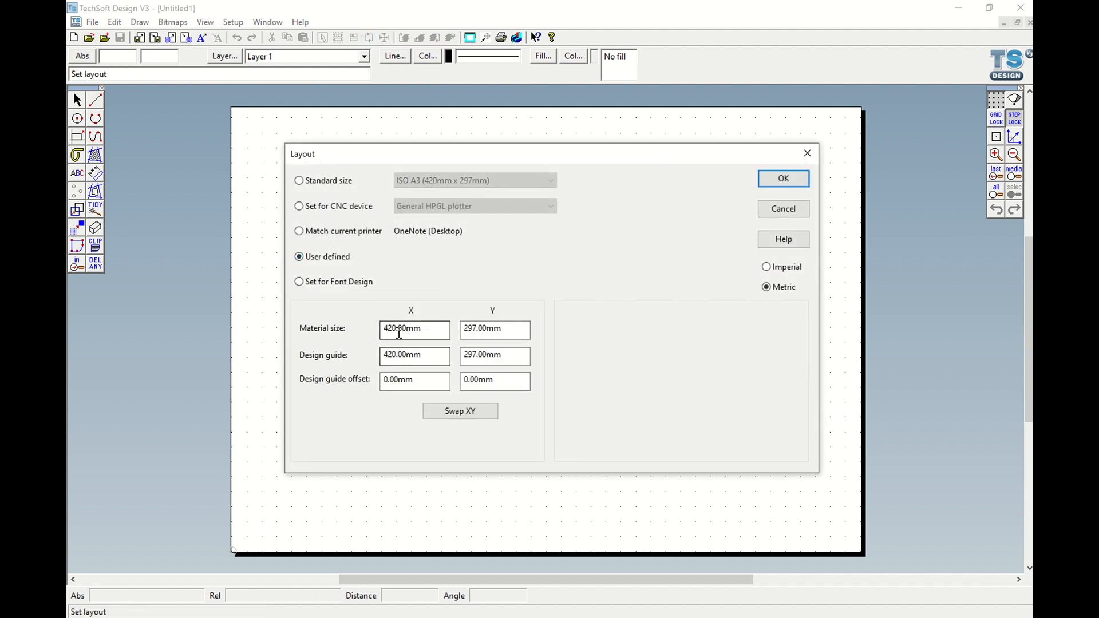
{"action": "left_click_drag", "start_coordinate": [397, 328], "coordinate": [372, 328]}
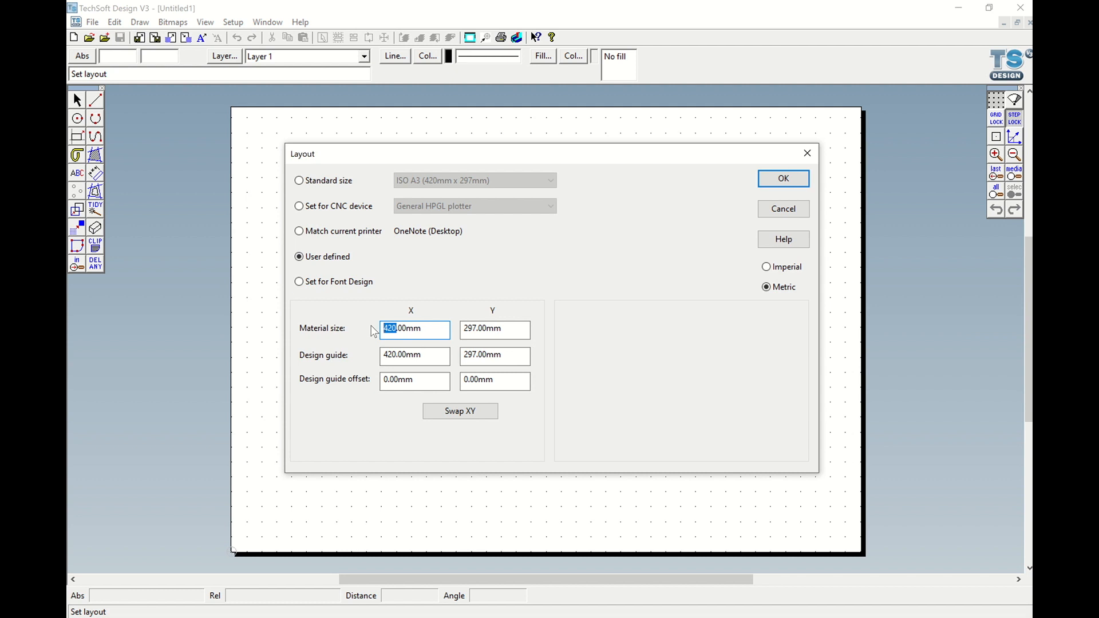
{"action": "key", "text": "Tab"}
{"action": "type", "text": "40"}
{"action": "key", "text": "Tab"}
{"action": "type", "text": "4"}
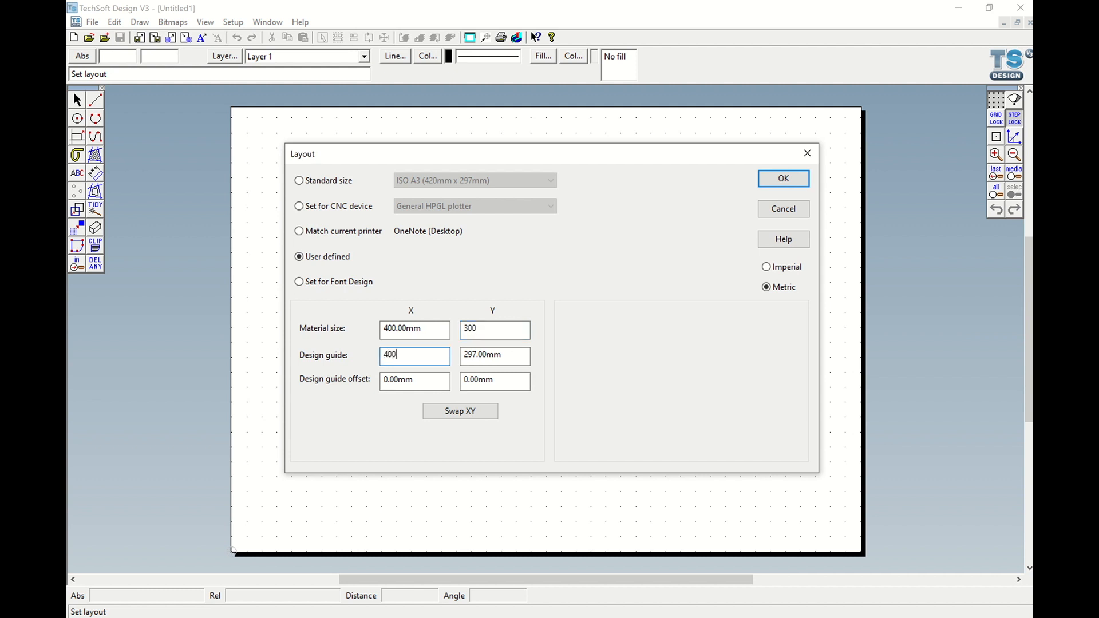
{"action": "key", "text": "Tab"}
{"action": "type", "text": "300"}
{"action": "left_click", "coordinate": [789, 181]}
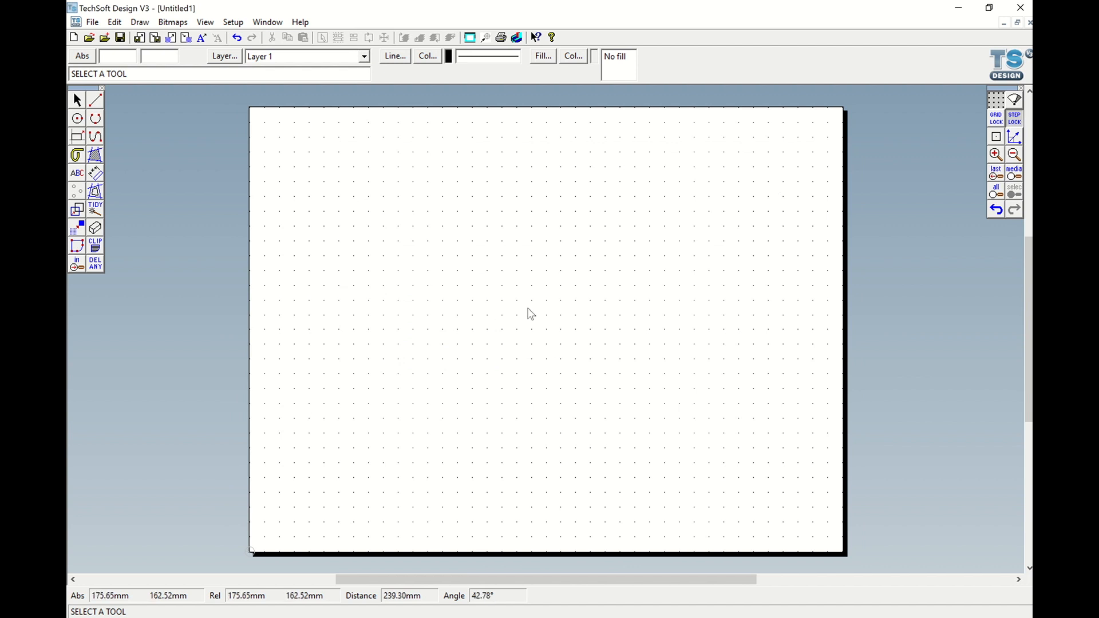
Import the nested DXF file Sheet.1 (1) from the Drawer Assembly folder, with its units interpreted as mm
{"action": "left_click", "coordinate": [92, 22]}
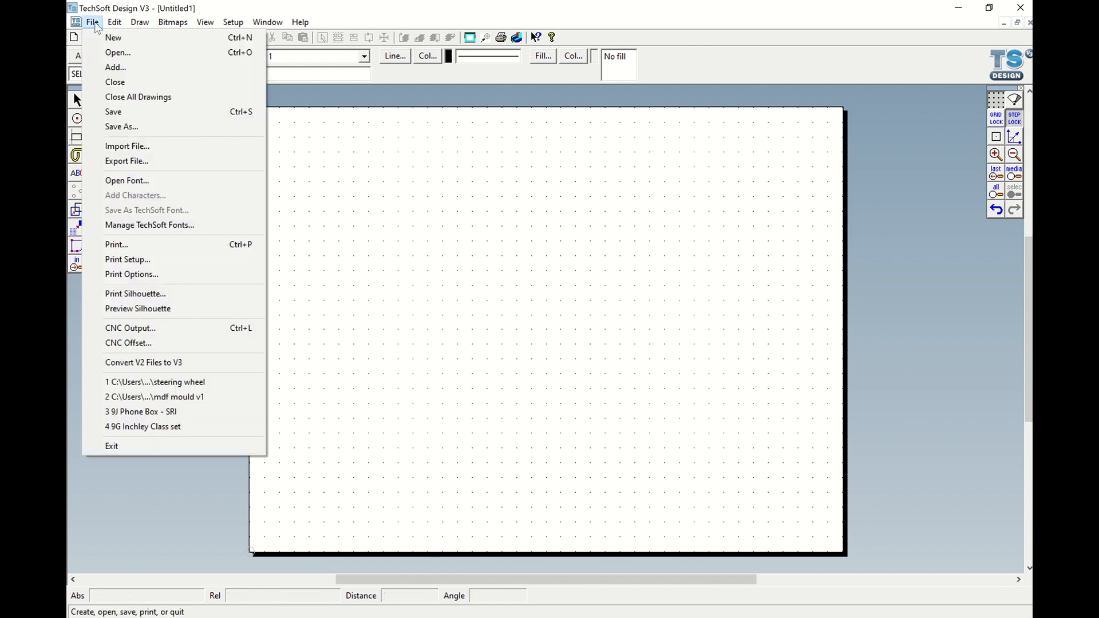
{"action": "left_click", "coordinate": [133, 148]}
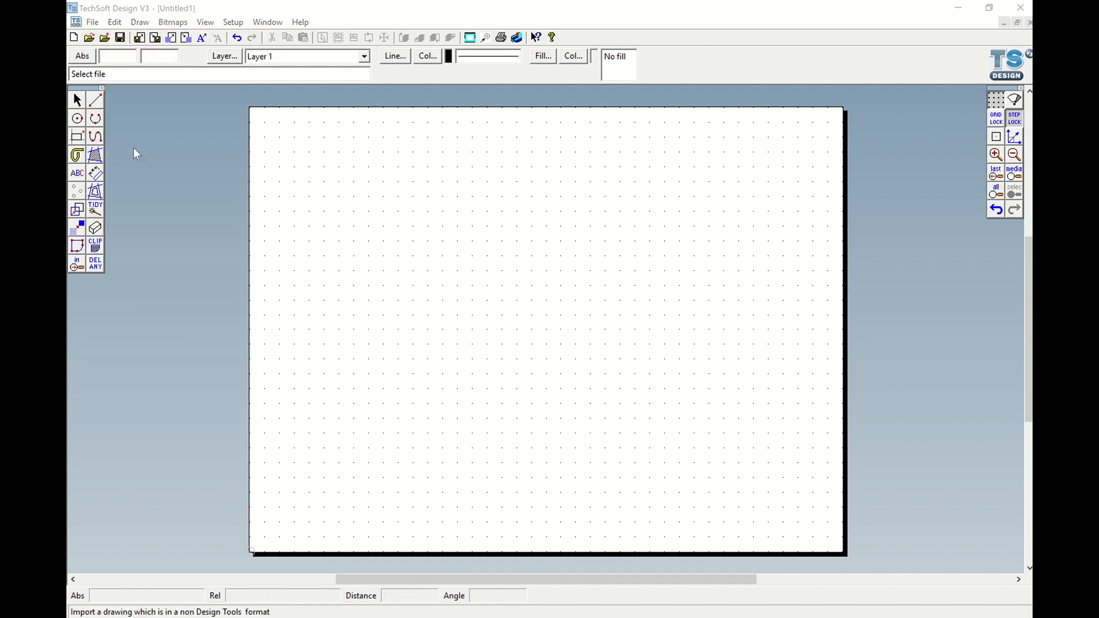
{"action": "double_click", "coordinate": [388, 237]}
{"action": "left_click", "coordinate": [389, 248]}
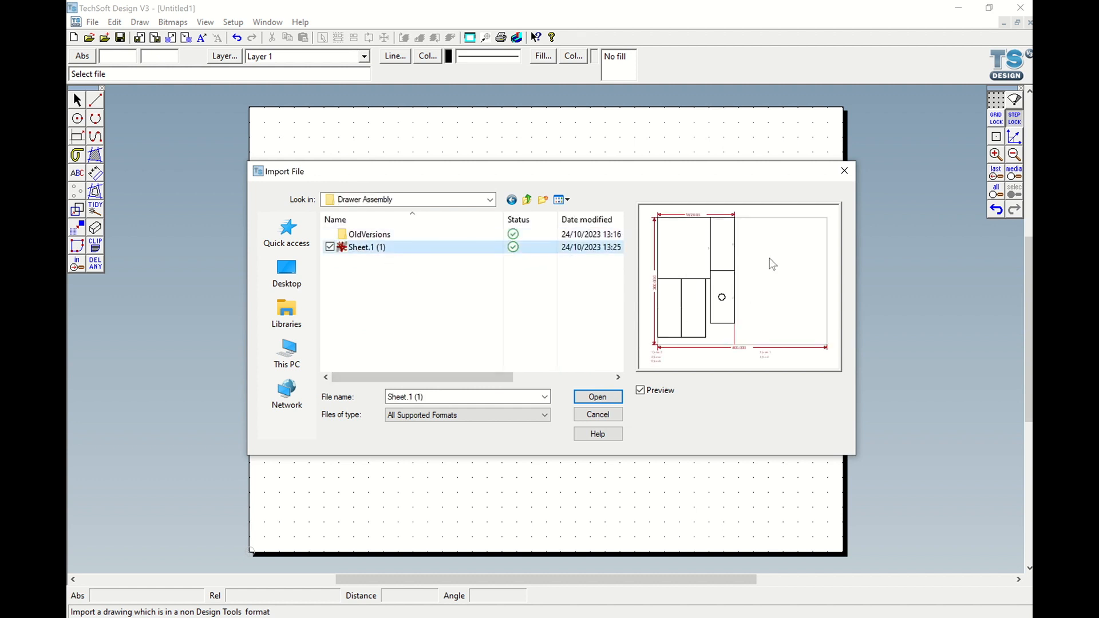
{"action": "left_click", "coordinate": [599, 400]}
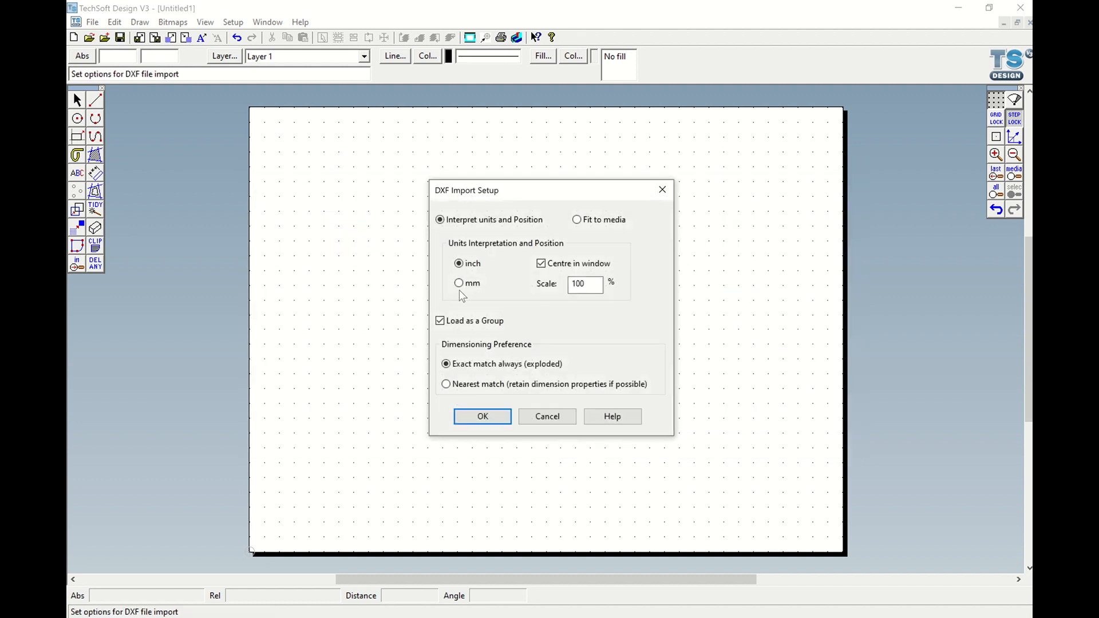
{"action": "left_click", "coordinate": [502, 420]}
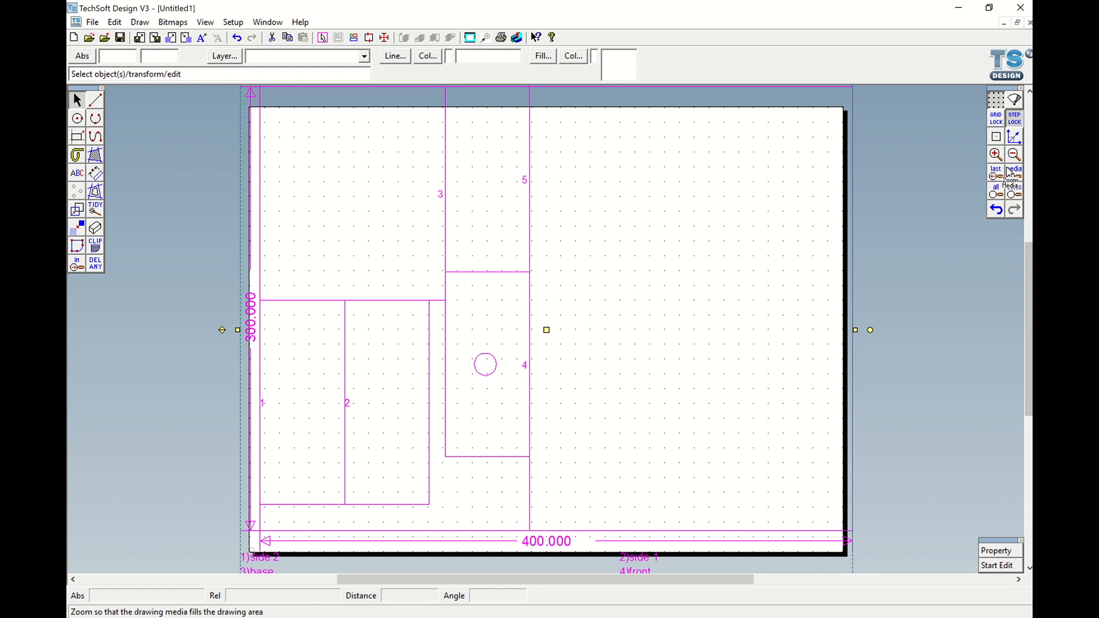
{"action": "left_click", "coordinate": [996, 193]}
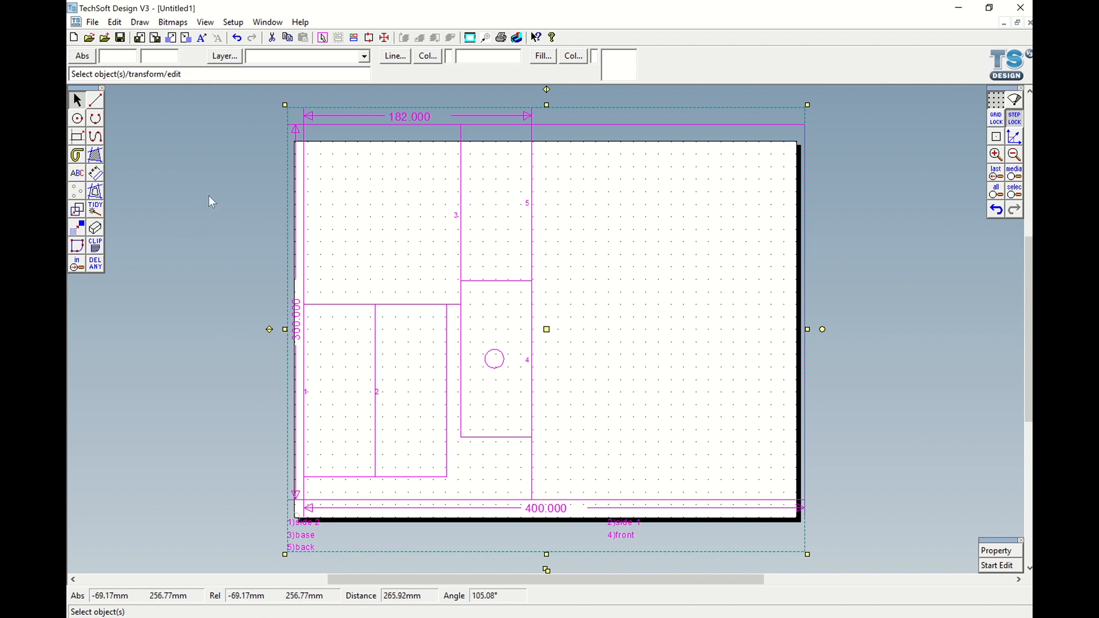
{"action": "left_click", "coordinate": [216, 337]}
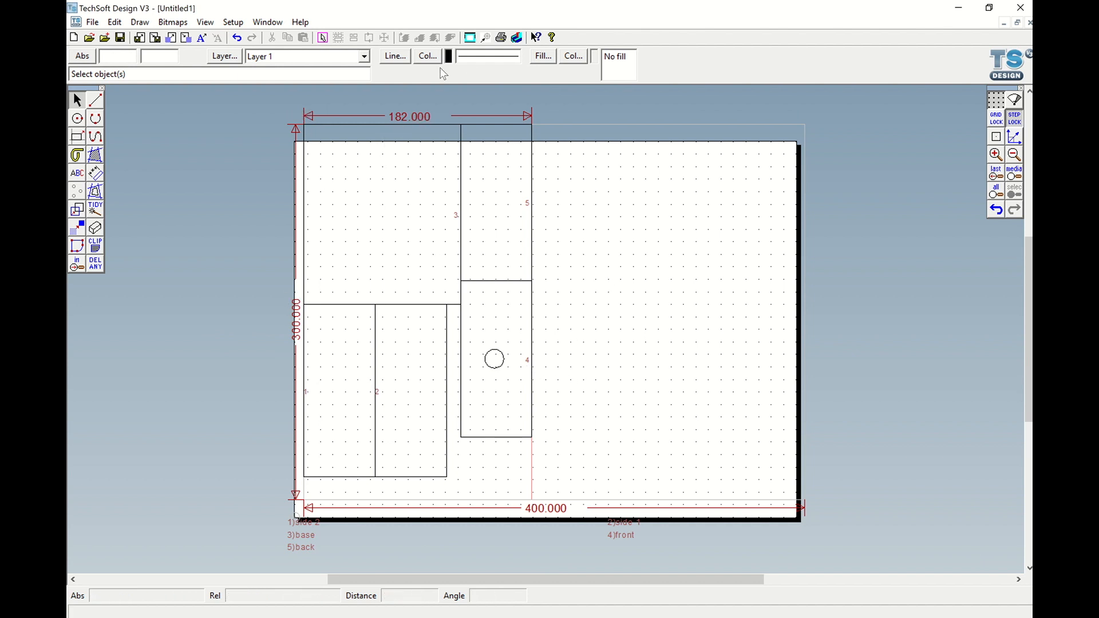
Examine the dimensions, part numbers and part-name labels that came in with the imported nest
{"action": "scroll", "coordinate": [422, 110], "scroll_direction": "down", "scroll_amount": 2}
{"action": "scroll", "coordinate": [422, 110], "scroll_direction": "up", "scroll_amount": 6}
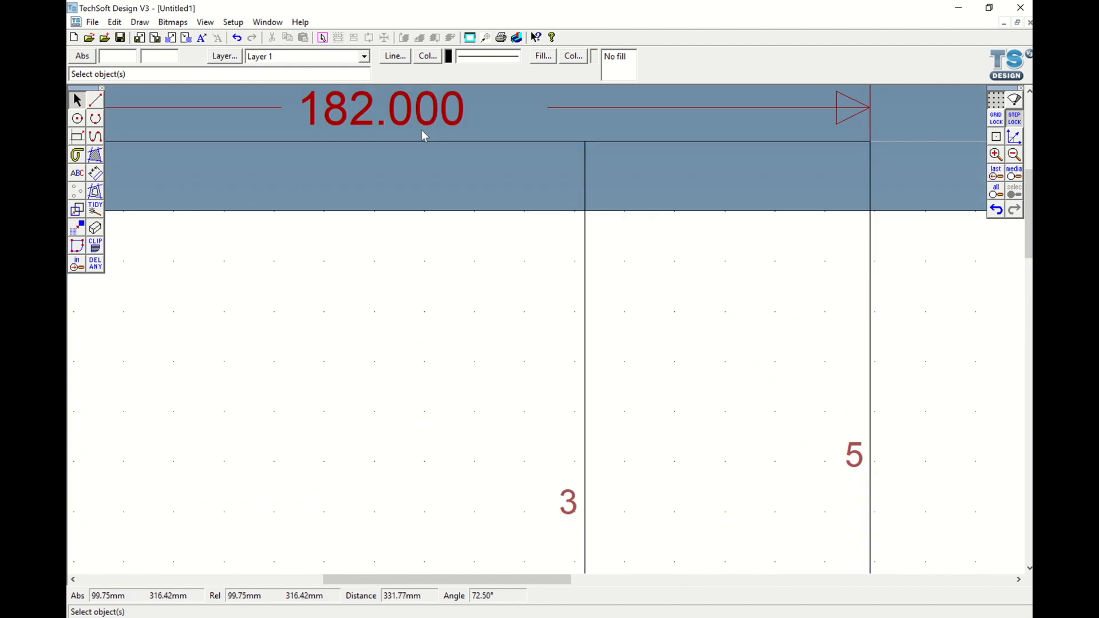
{"action": "scroll", "coordinate": [418, 131], "scroll_direction": "up", "scroll_amount": 1}
{"action": "scroll", "coordinate": [498, 123], "scroll_direction": "up", "scroll_amount": 2}
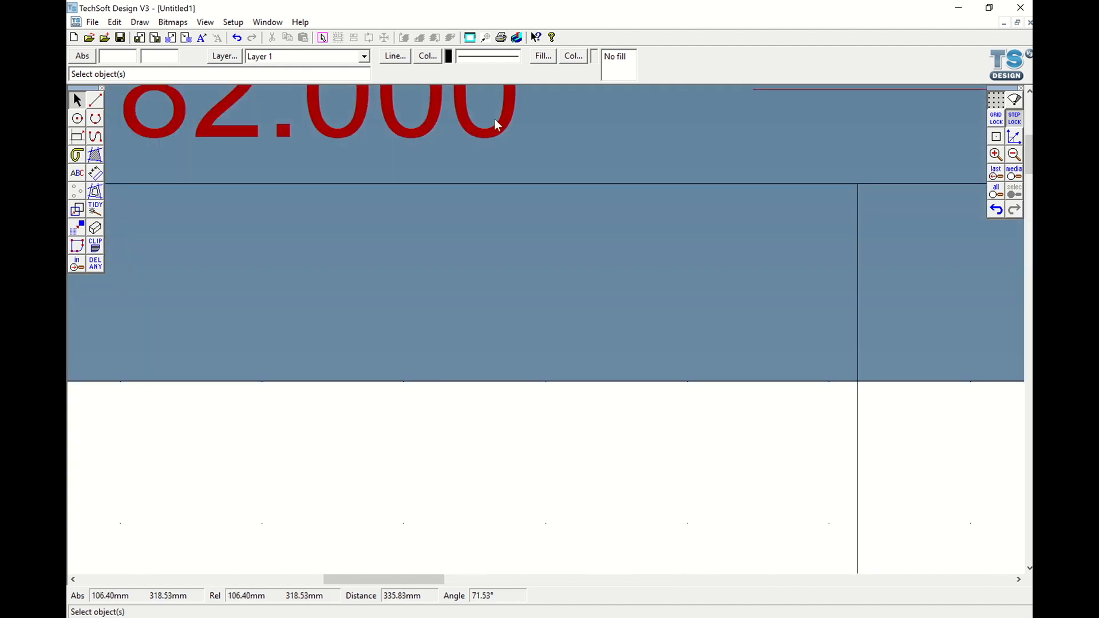
{"action": "scroll", "coordinate": [598, 171], "scroll_direction": "down", "scroll_amount": 3}
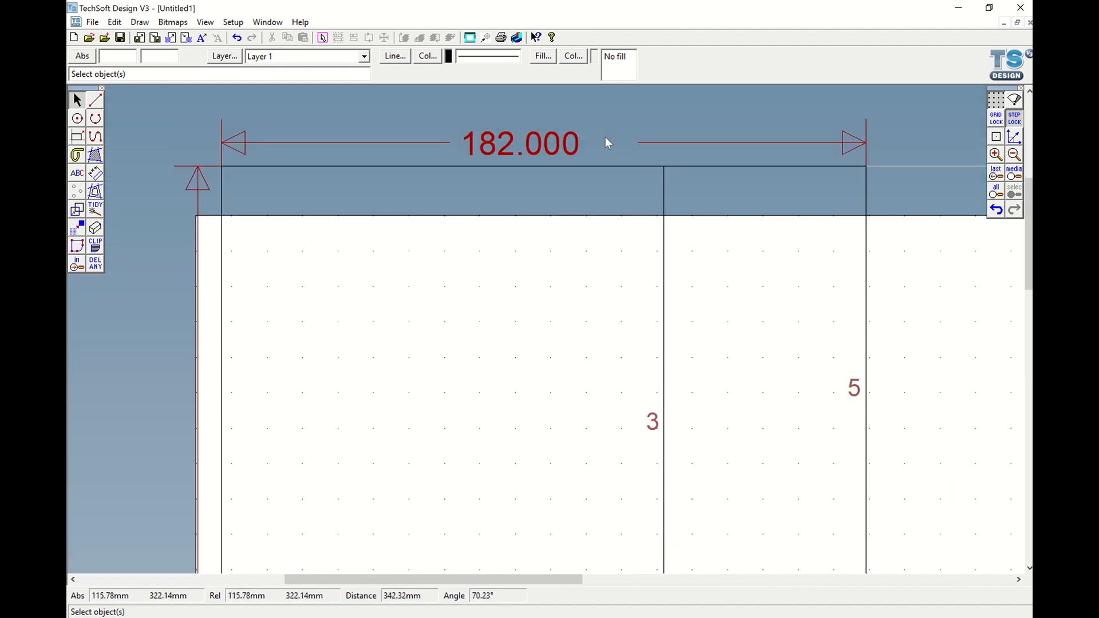
{"action": "scroll", "coordinate": [607, 142], "scroll_direction": "down", "scroll_amount": 2}
{"action": "scroll", "coordinate": [633, 292], "scroll_direction": "up", "scroll_amount": 5}
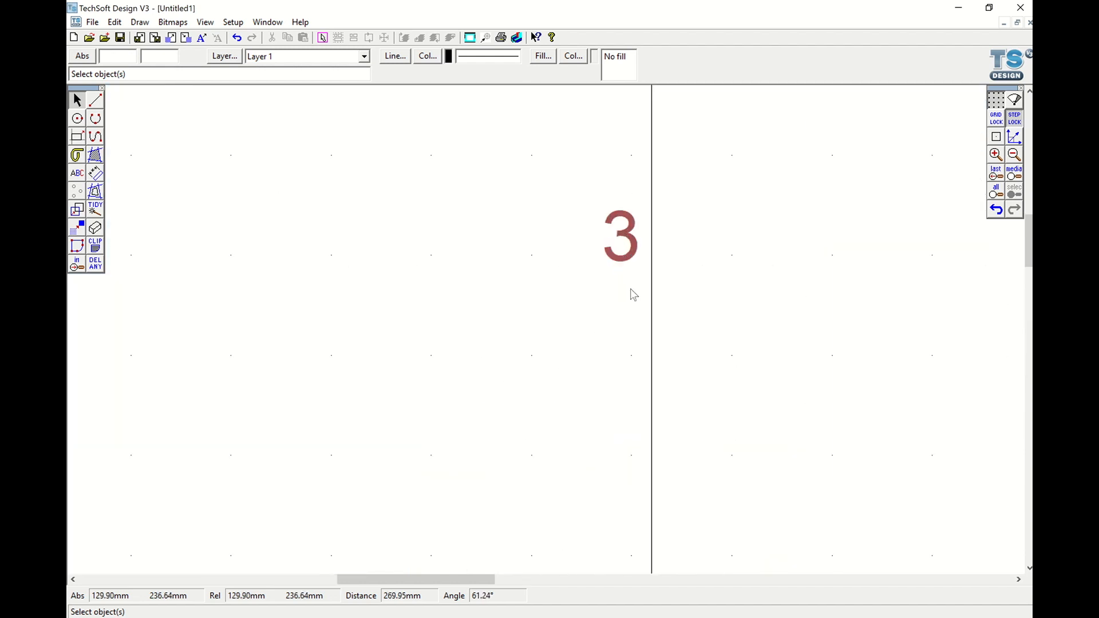
{"action": "scroll", "coordinate": [632, 293], "scroll_direction": "up", "scroll_amount": 1}
{"action": "scroll", "coordinate": [608, 230], "scroll_direction": "down", "scroll_amount": 3}
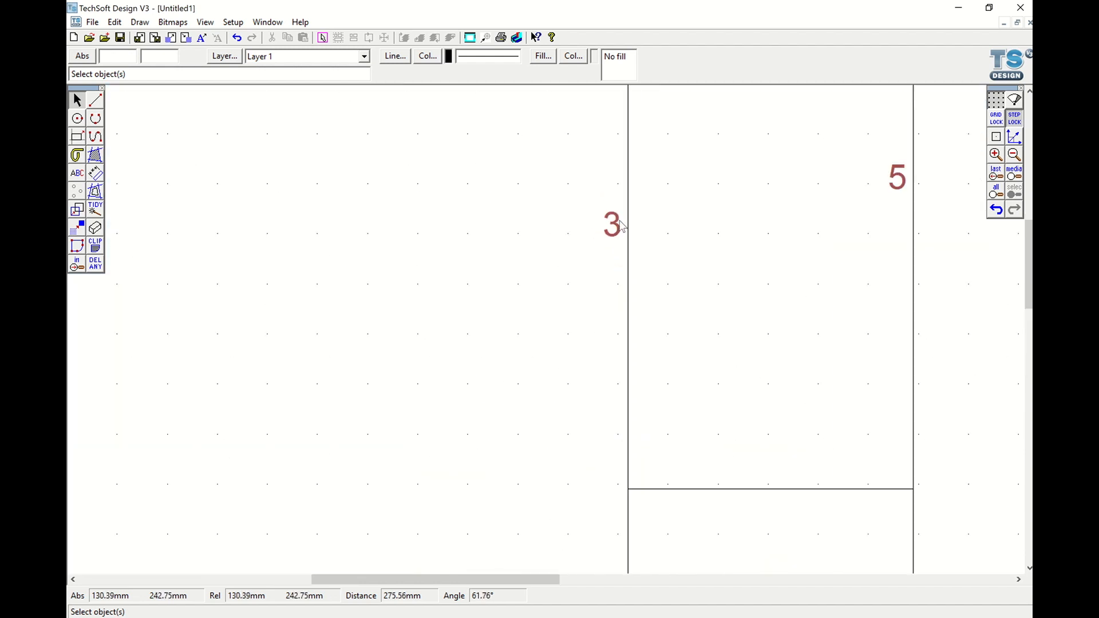
{"action": "scroll", "coordinate": [468, 557], "scroll_direction": "up", "scroll_amount": 2}
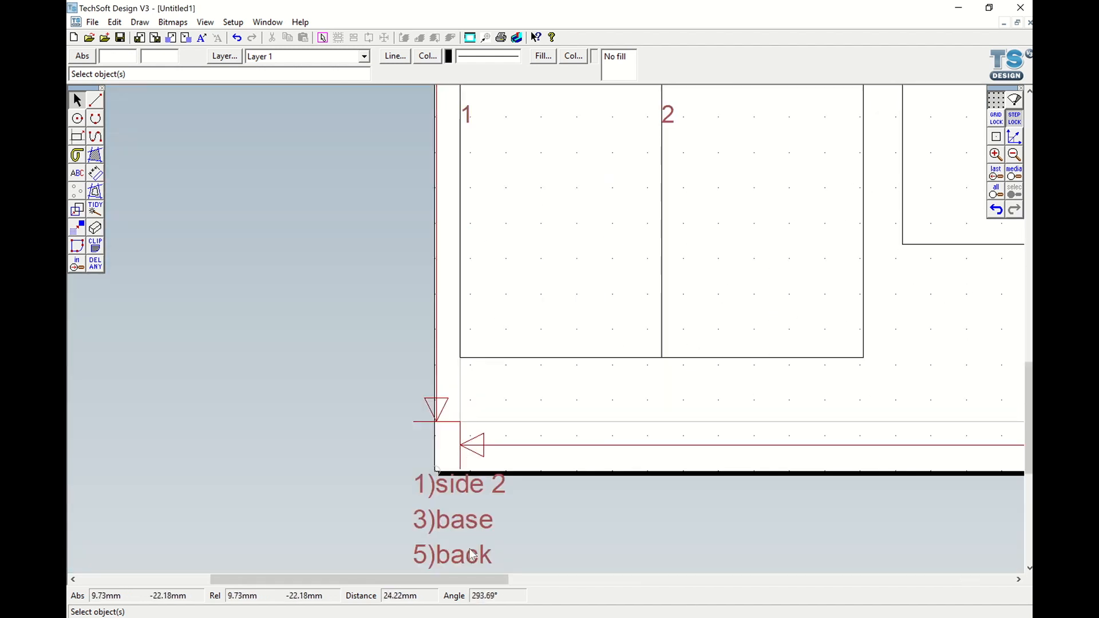
{"action": "scroll", "coordinate": [454, 461], "scroll_direction": "down", "scroll_amount": 4}
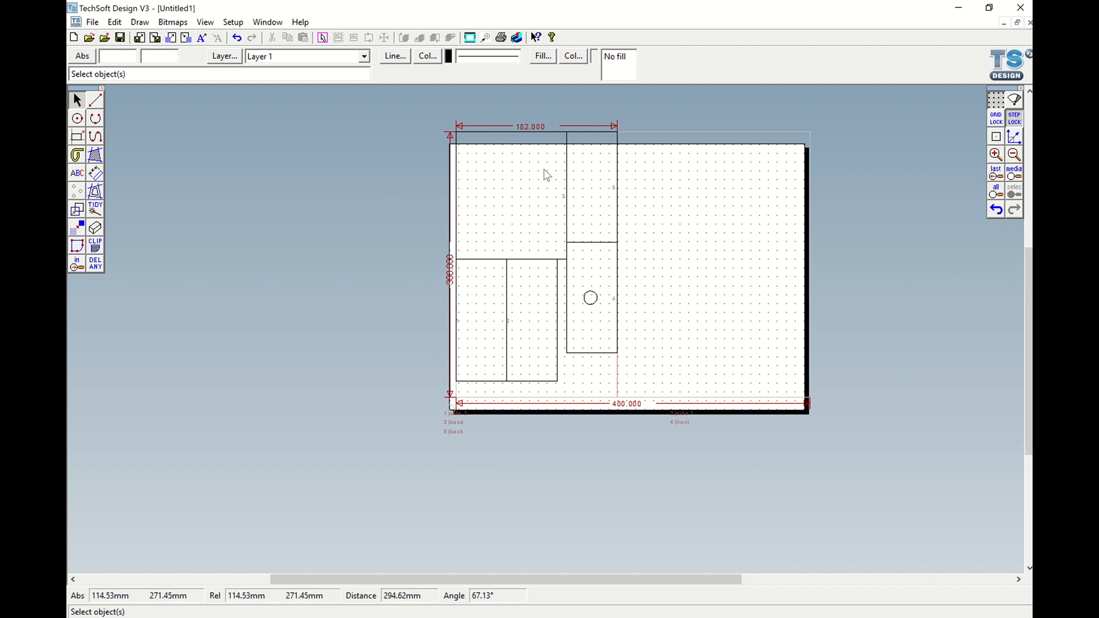
Move the imported nest group down until the upper edges of all the part outlines lie inside the sheet
{"action": "left_click", "coordinate": [619, 256]}
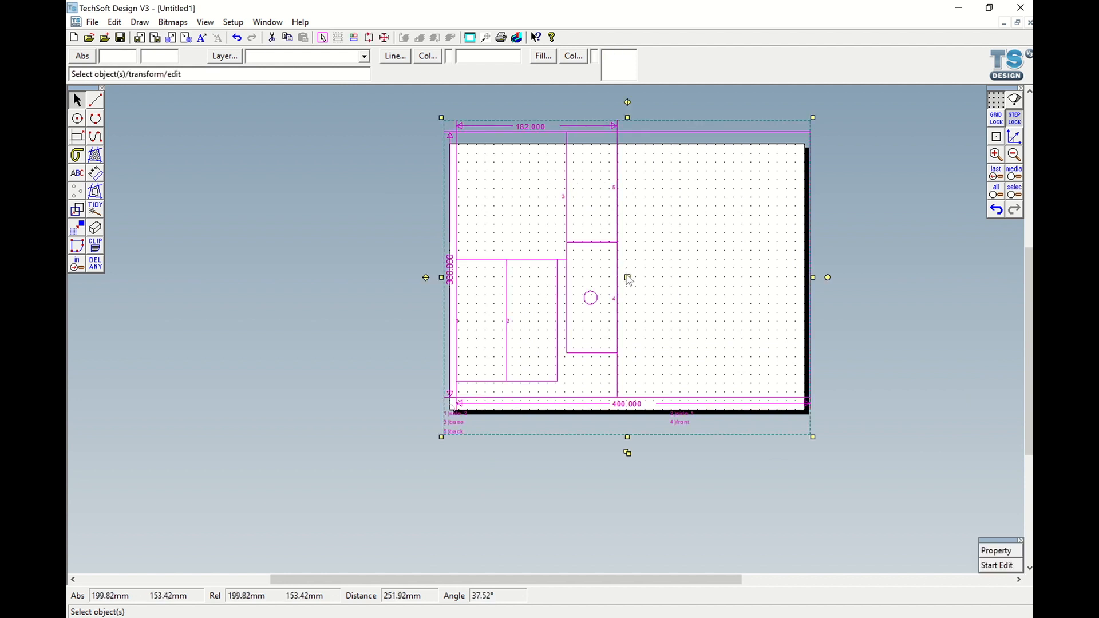
{"action": "left_click_drag", "start_coordinate": [628, 277], "coordinate": [626, 303]}
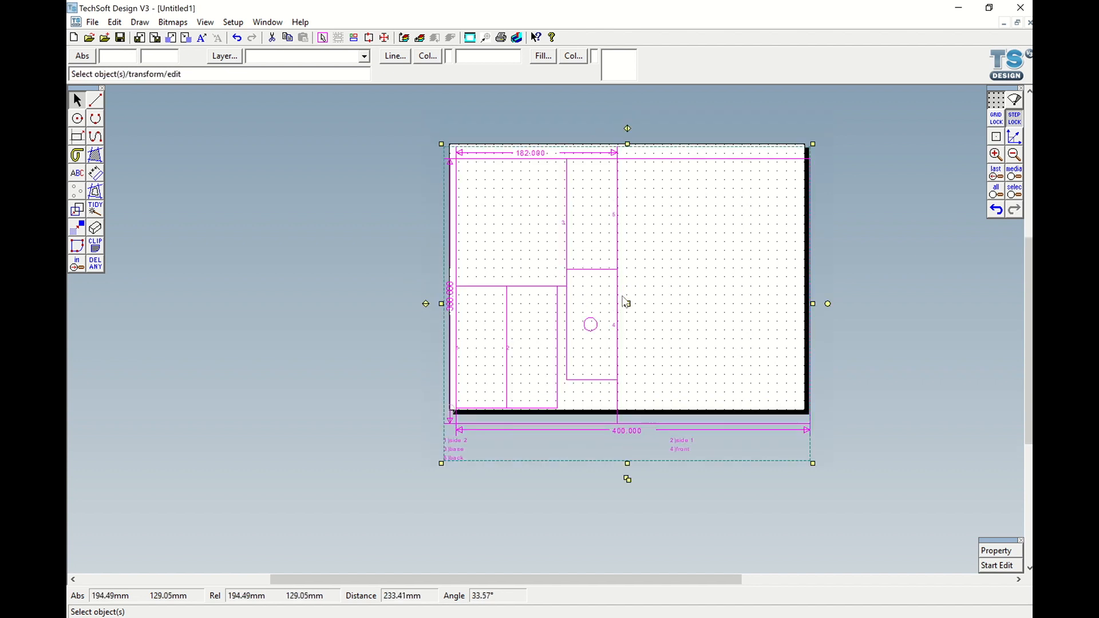
{"action": "left_click", "coordinate": [883, 431]}
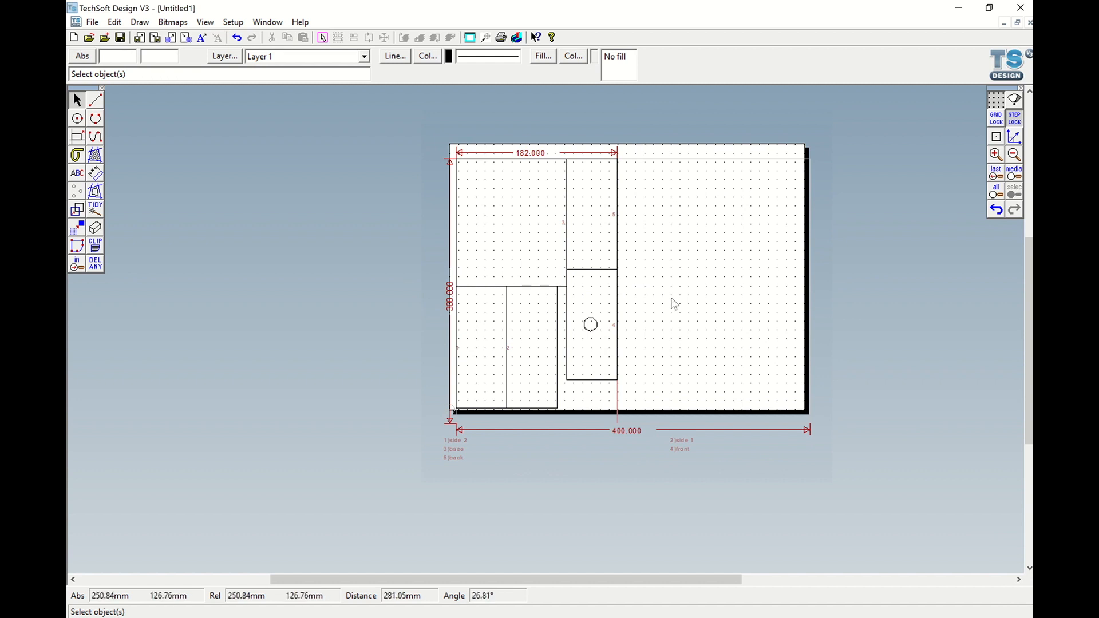
Make layer 0 the current layer and hide layer 251
{"action": "left_click", "coordinate": [235, 59]}
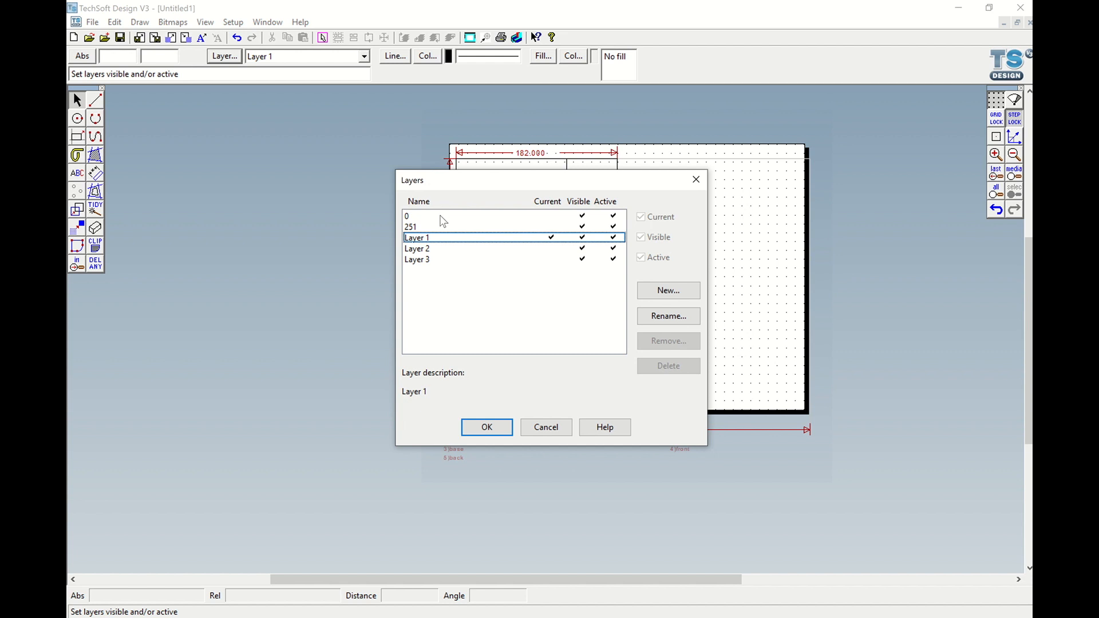
{"action": "left_click", "coordinate": [579, 217]}
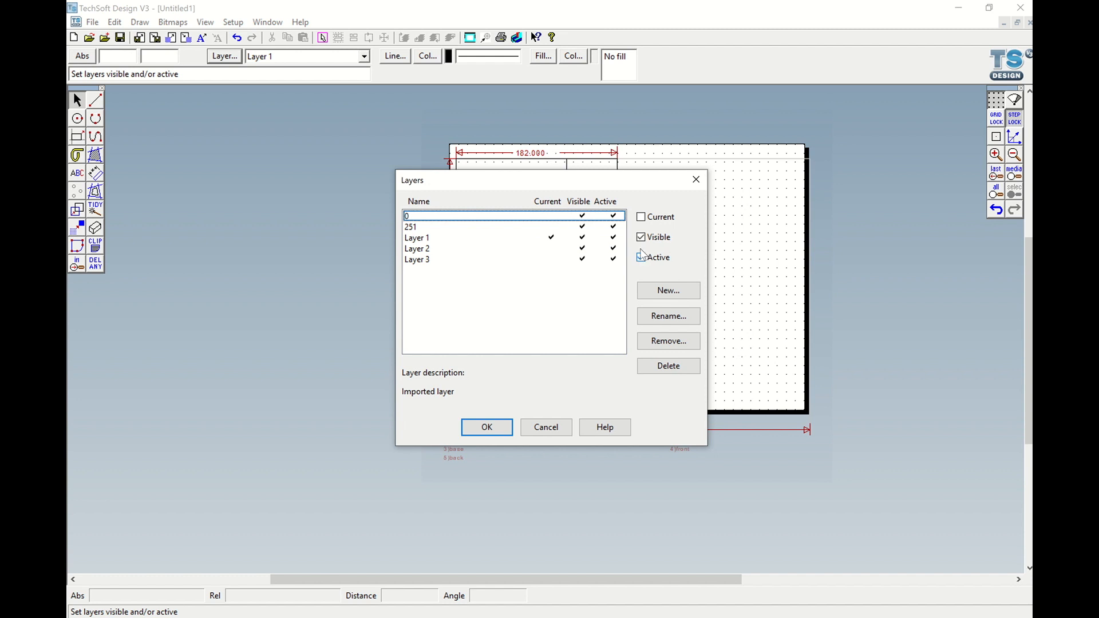
{"action": "left_click", "coordinate": [641, 217]}
{"action": "left_click", "coordinate": [447, 228]}
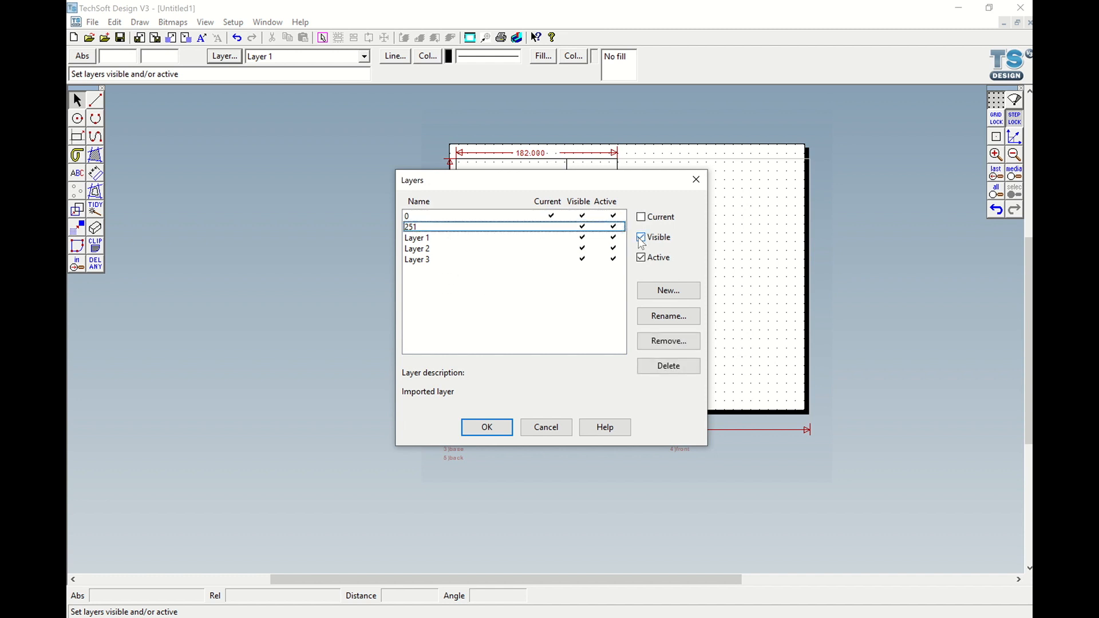
{"action": "left_click", "coordinate": [641, 238]}
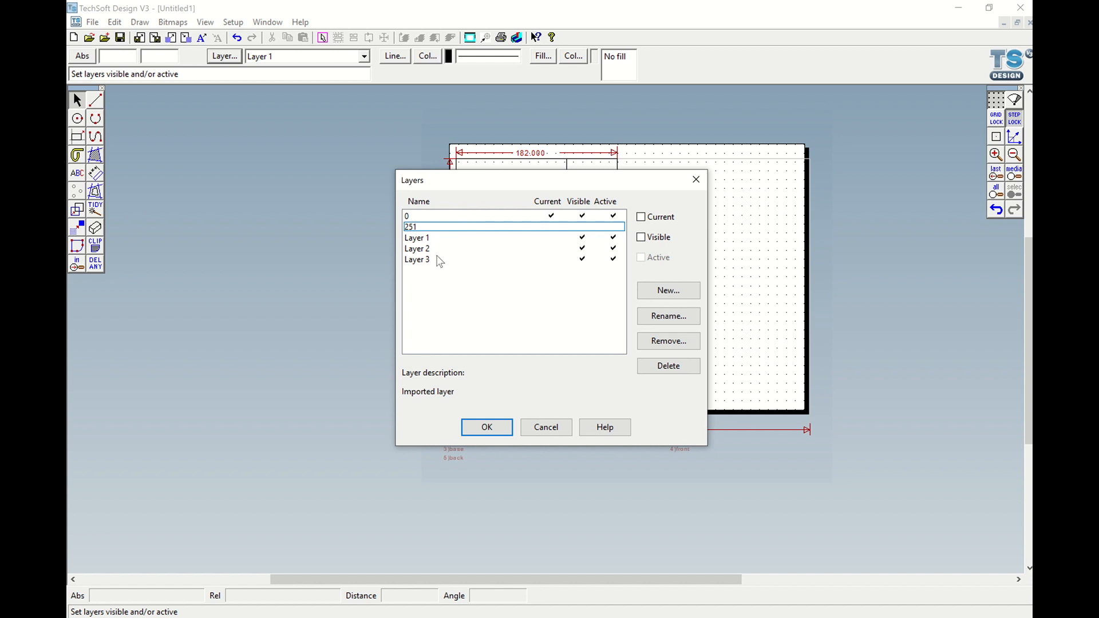
{"action": "left_click", "coordinate": [487, 427]}
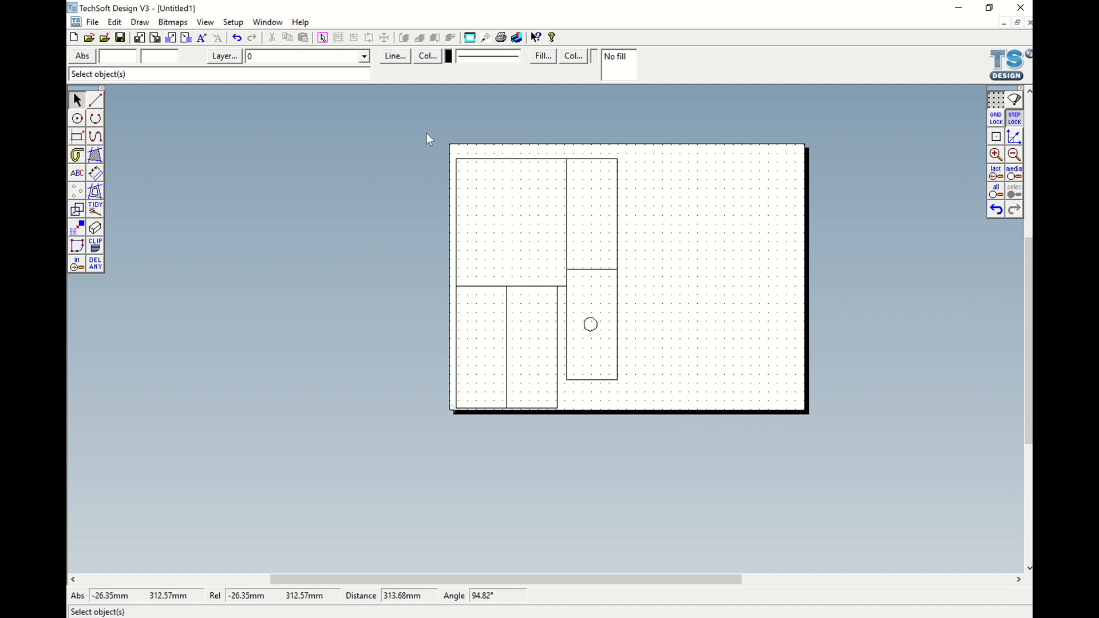
Move the remaining part outlines slightly up so they have a margin above and below within the sheet
{"action": "mouse_move", "coordinate": [427, 133]}
{"action": "left_mouse_down"}
{"action": "mouse_move", "coordinate": [628, 393]}
{"action": "mouse_move", "coordinate": [870, 483]}
{"action": "mouse_move", "coordinate": [887, 509]}
{"action": "left_mouse_up"}
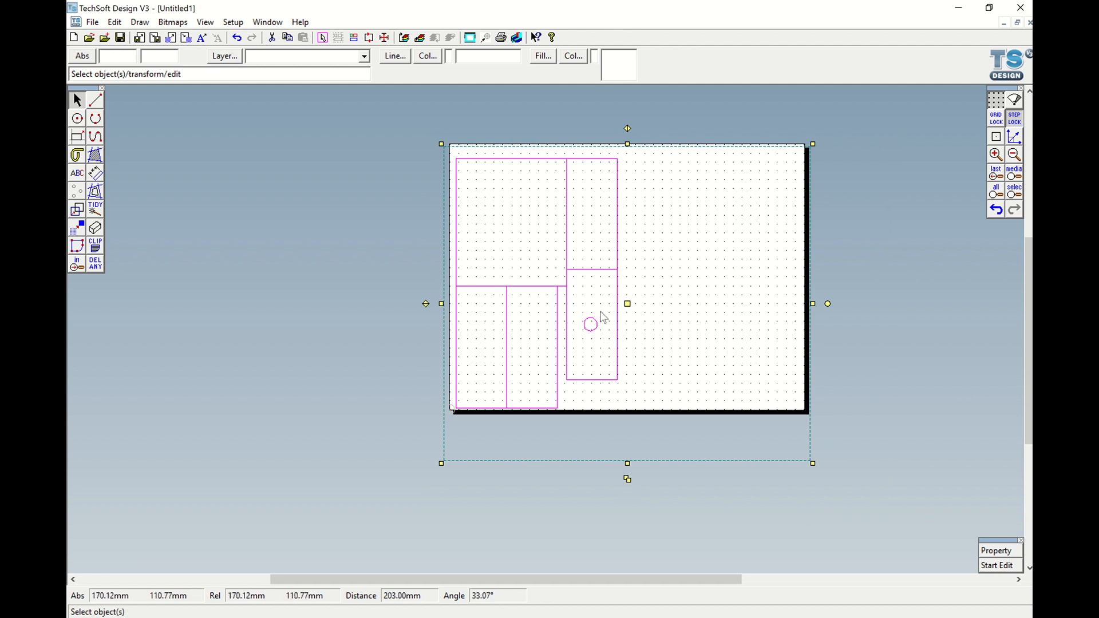
{"action": "left_click_drag", "start_coordinate": [627, 304], "coordinate": [627, 294]}
{"action": "left_click", "coordinate": [301, 312]}
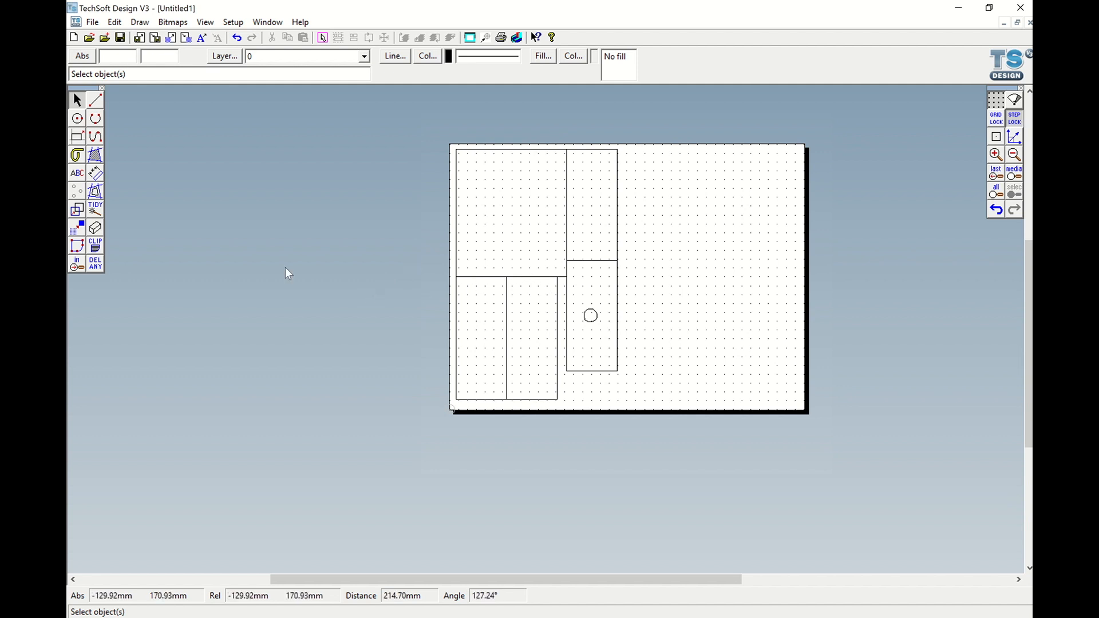
Delete the duplicate overlapping segments between intersections along the edges shared by neighbouring part outlines, keeping one cutting line on each shared edge
{"action": "left_click", "coordinate": [97, 270]}
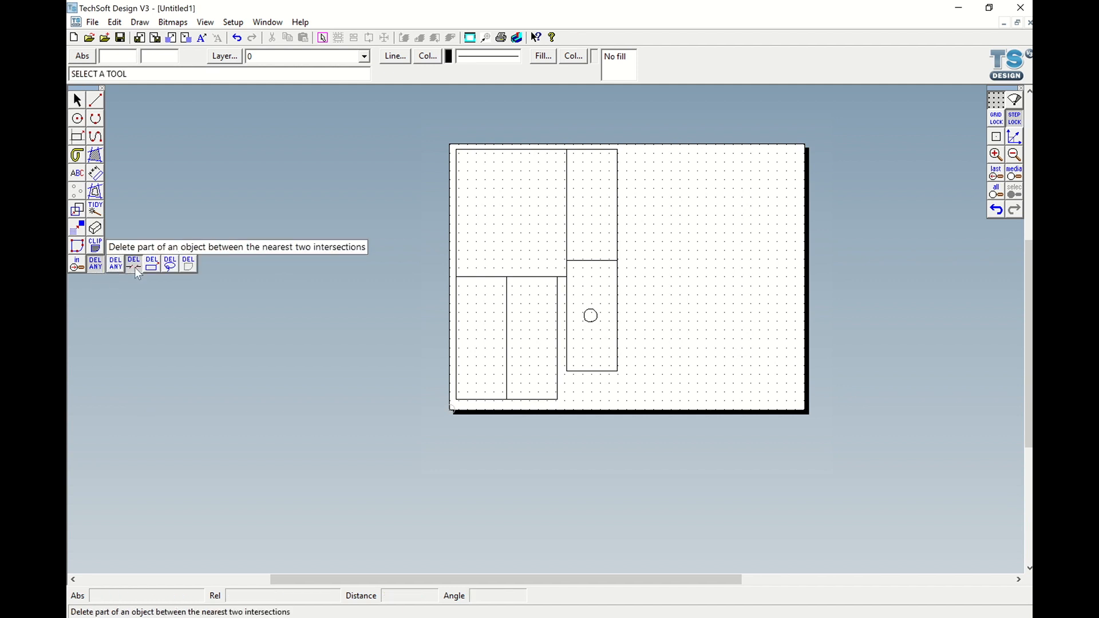
{"action": "left_click", "coordinate": [135, 267]}
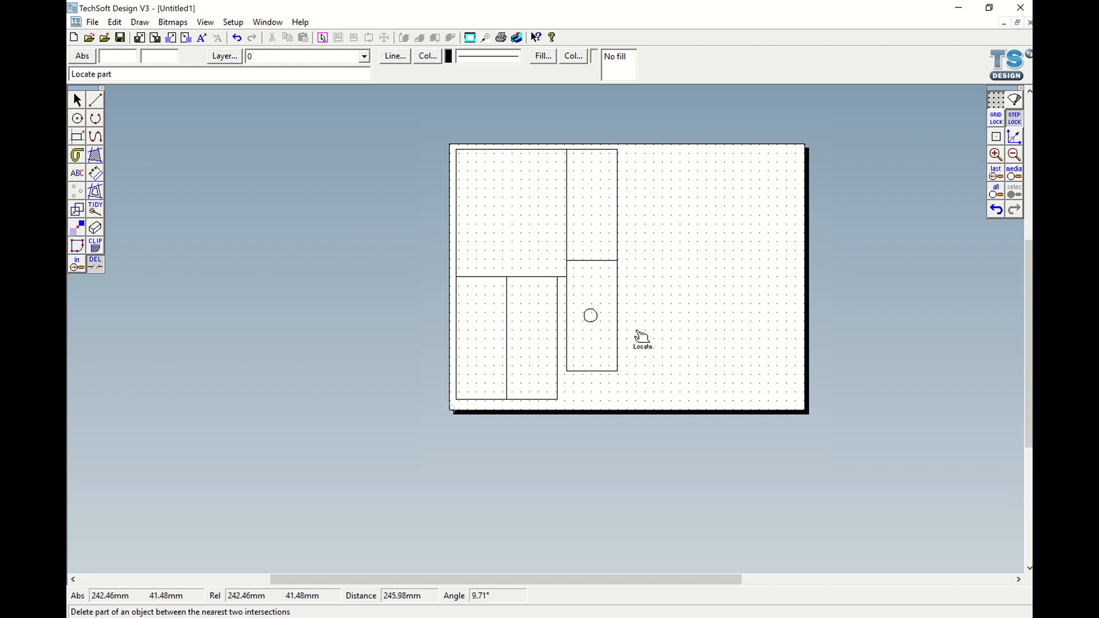
{"action": "left_click", "coordinate": [598, 261]}
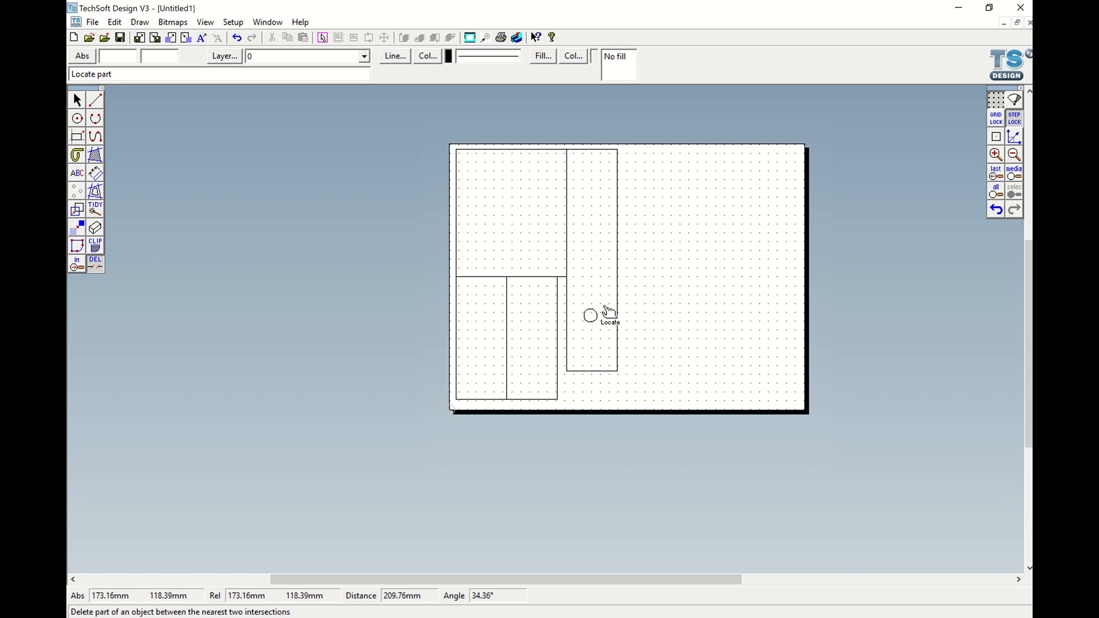
{"action": "key", "text": "ctrl+z"}
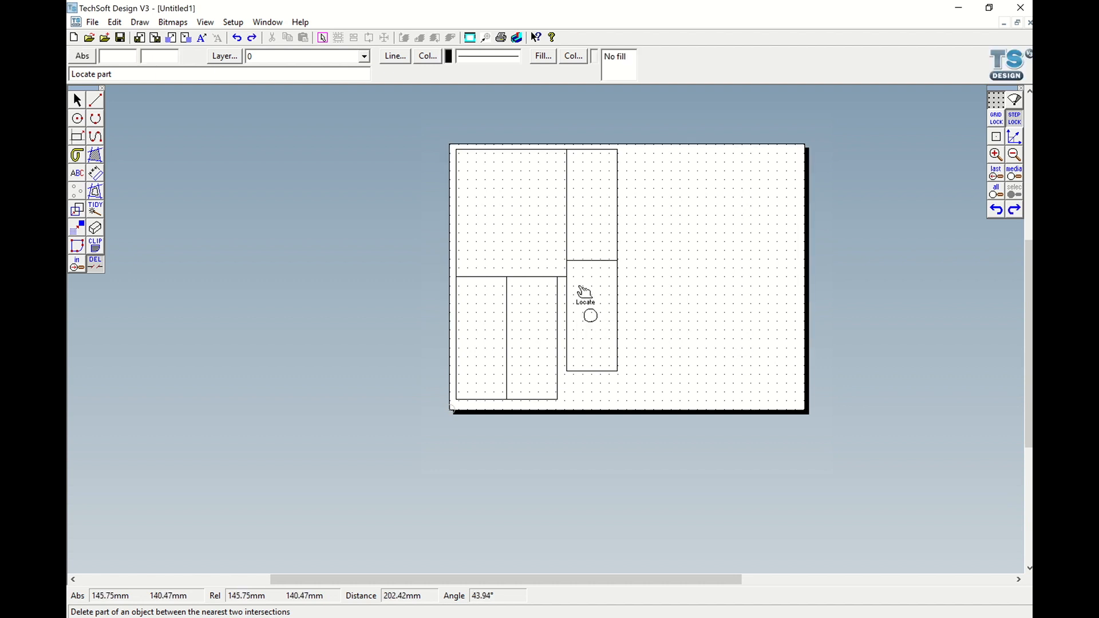
{"action": "left_click", "coordinate": [569, 222]}
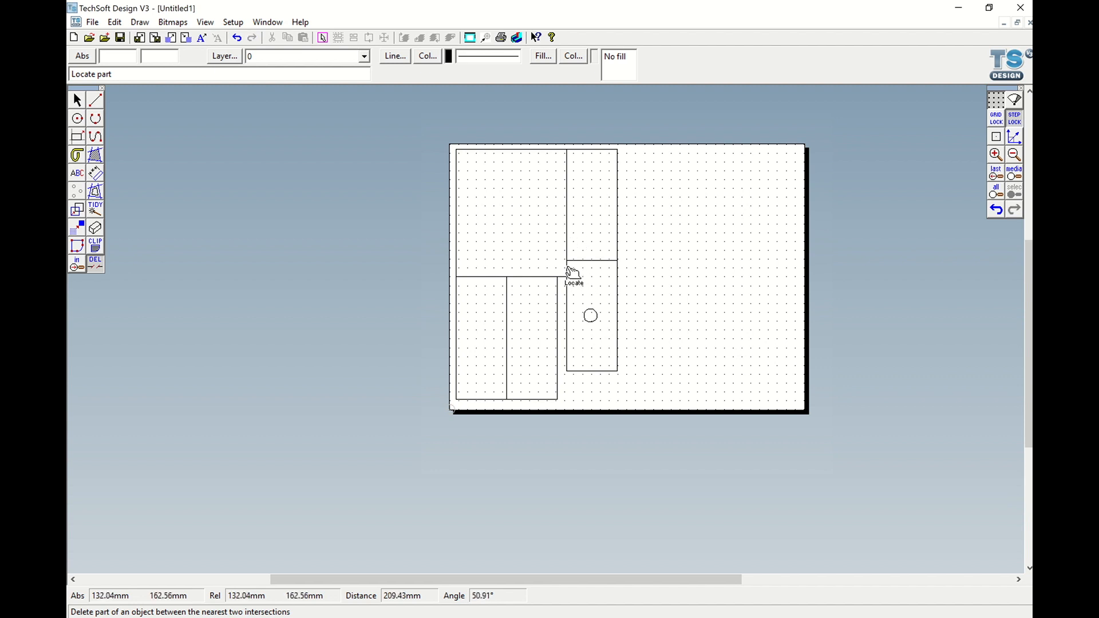
{"action": "left_click", "coordinate": [478, 278]}
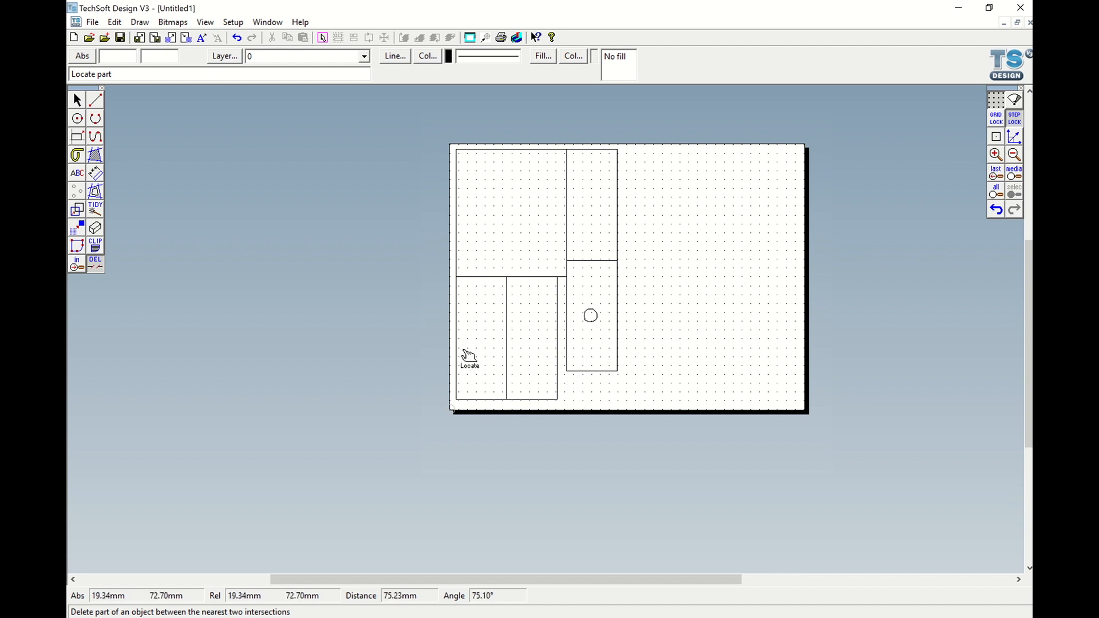
{"action": "left_click", "coordinate": [76, 104]}
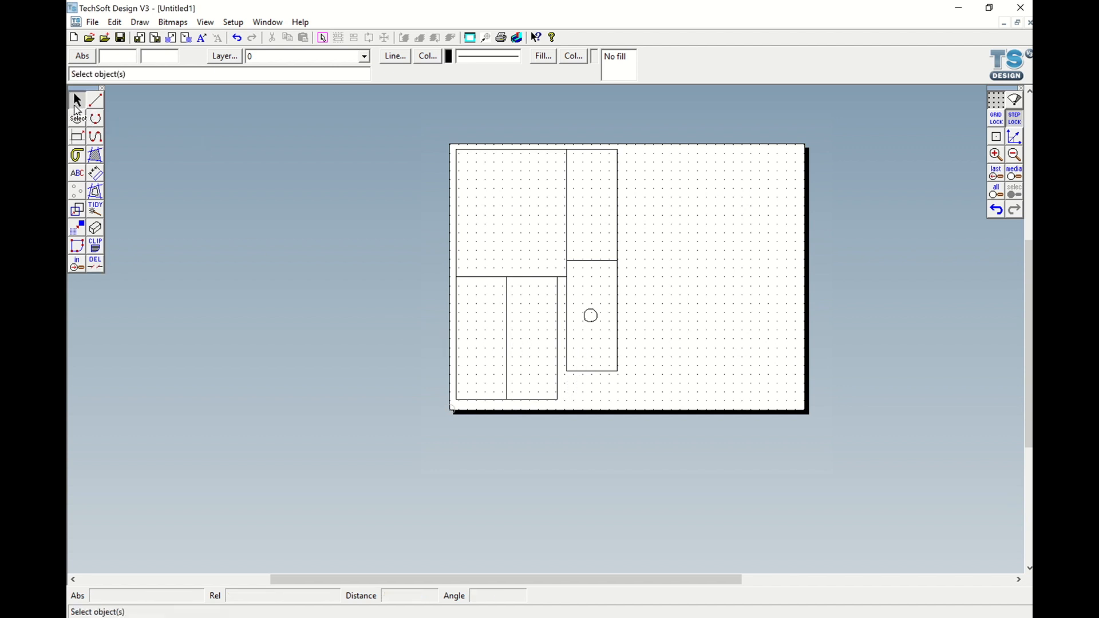